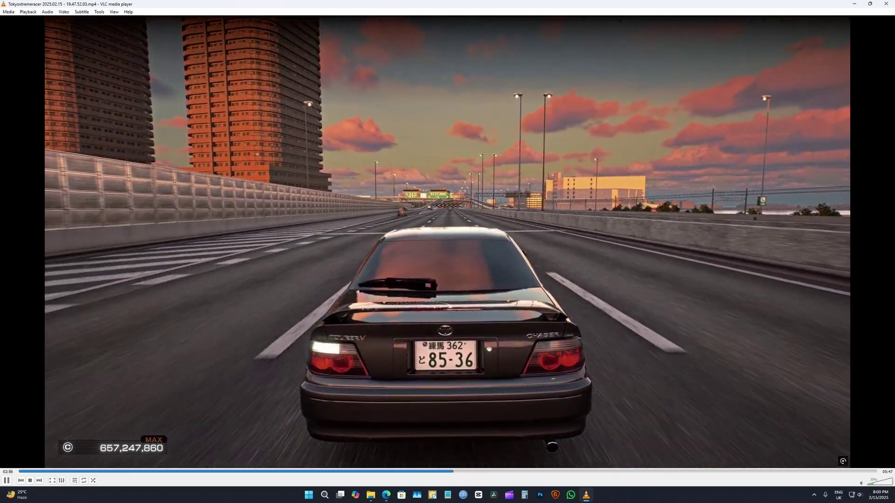
Close the gameplay video and close the Recordings tab in File Explorer.
key(alt+F4)
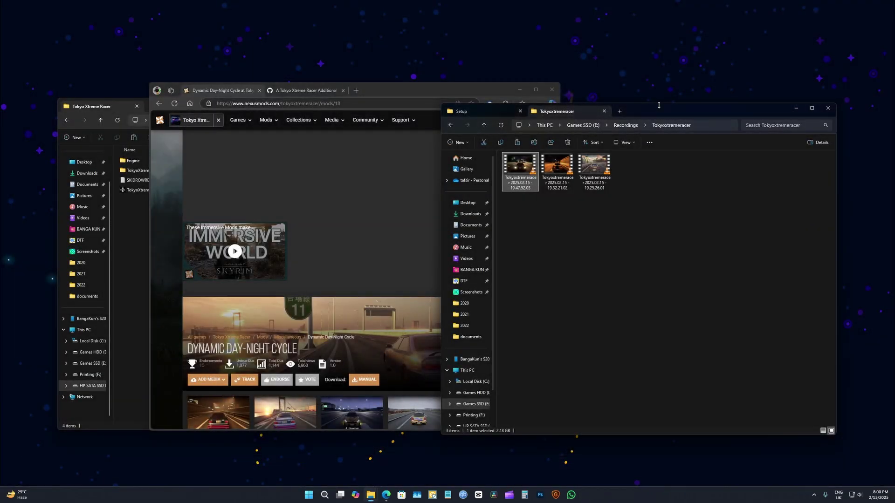
key(ctrl+Tab)
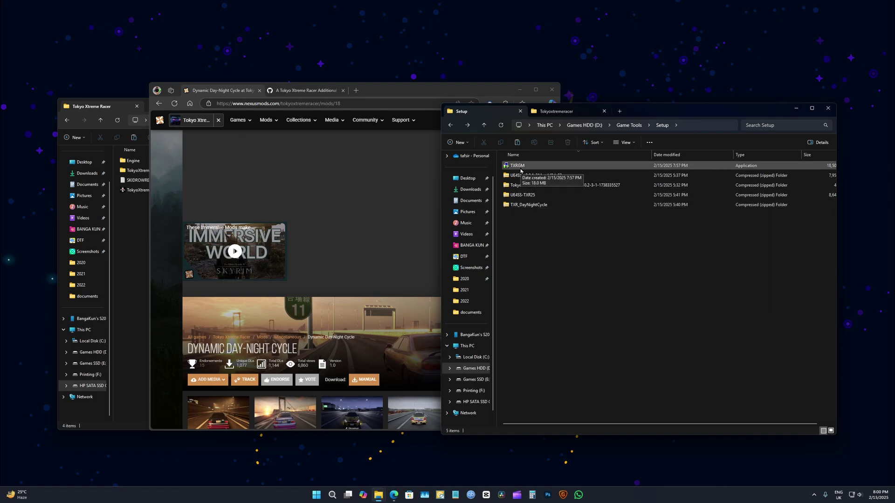
click(558, 116)
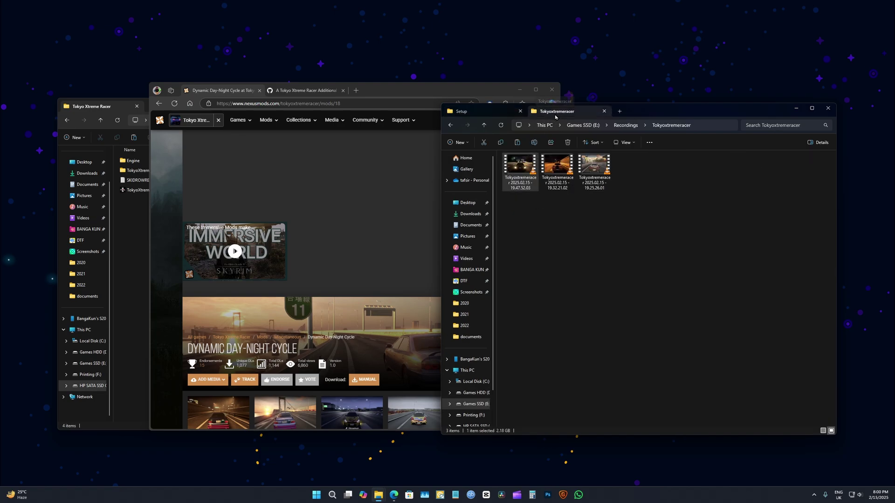
middle_click(555, 117)
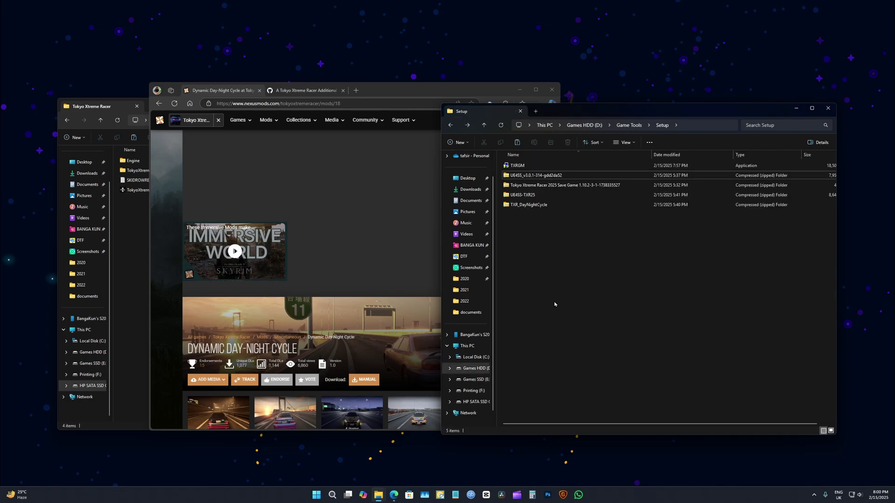
Select the five mod files in the Setup folder and bring the mod web page forward.
mouse_move(379, 491)
drag(525, 288, 505, 161)
click(437, 97)
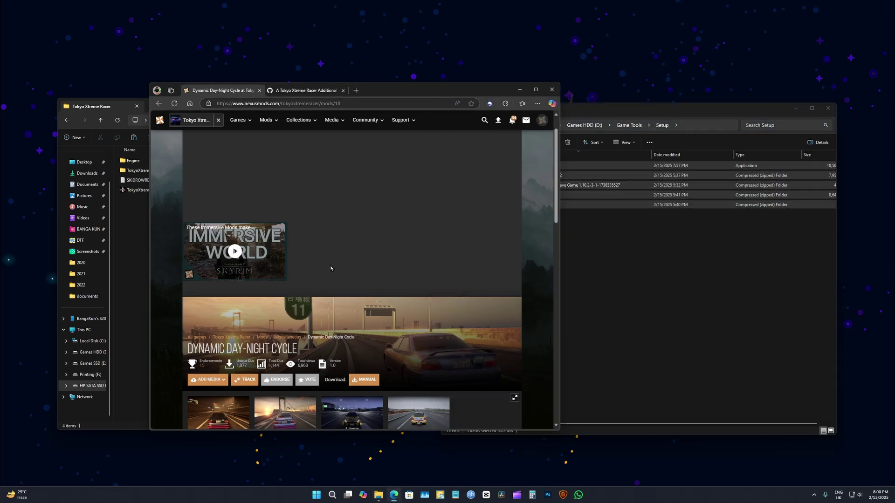
Browse the Dynamic Day-Night Cycle mod page's Files and Description sections.
scroll(330, 268, down, 2)
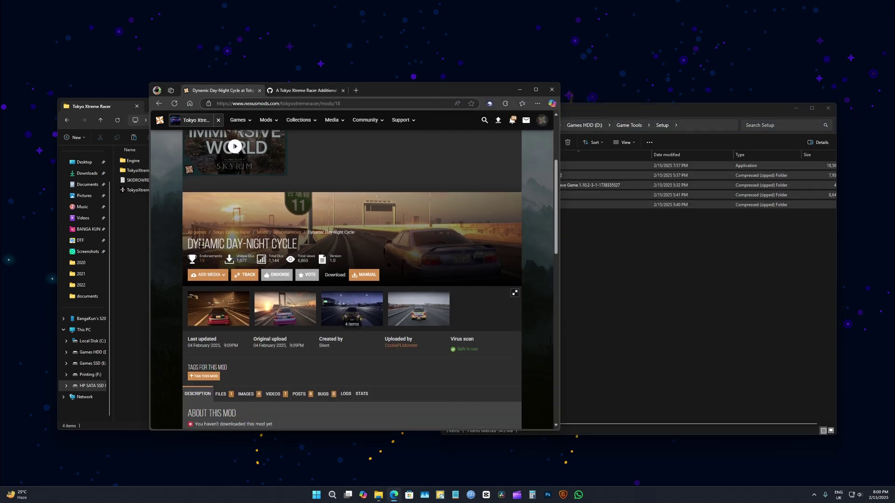
scroll(236, 258, down, 5)
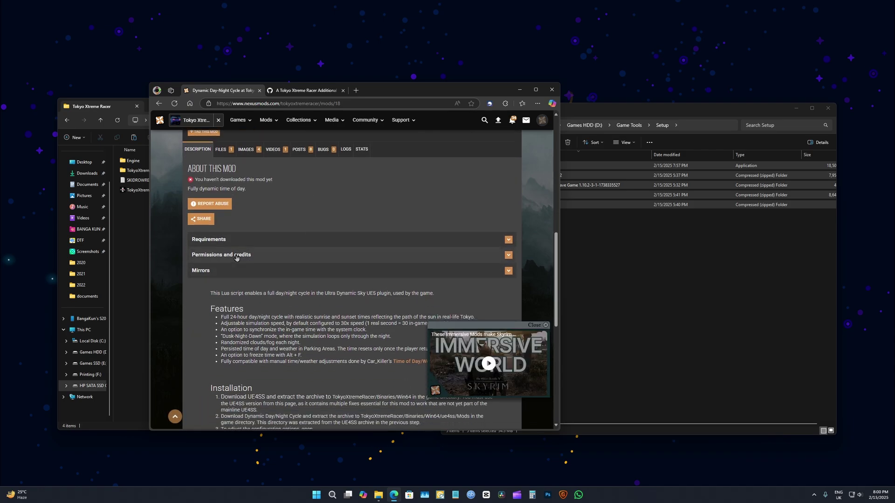
scroll(236, 258, up, 2)
click(221, 254)
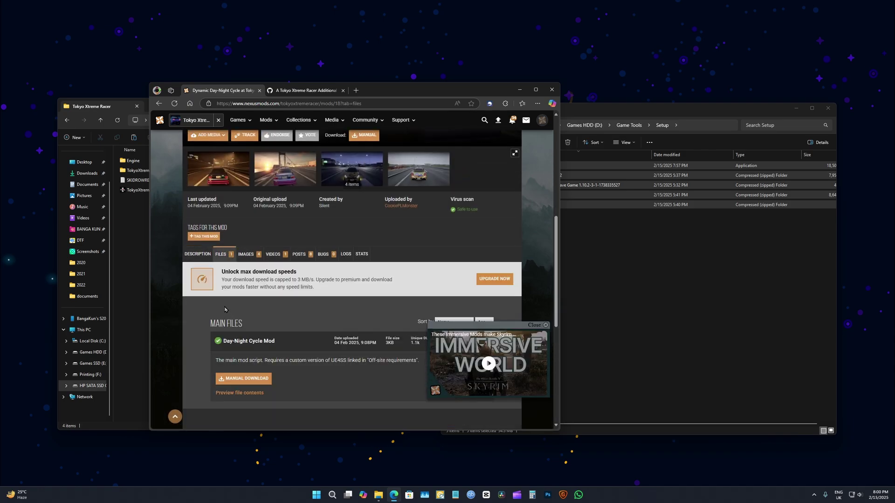
click(198, 254)
Expand the mod's Requirements and start downloading the required UE4SS-TXR25 archive.
scroll(278, 246, down, 2)
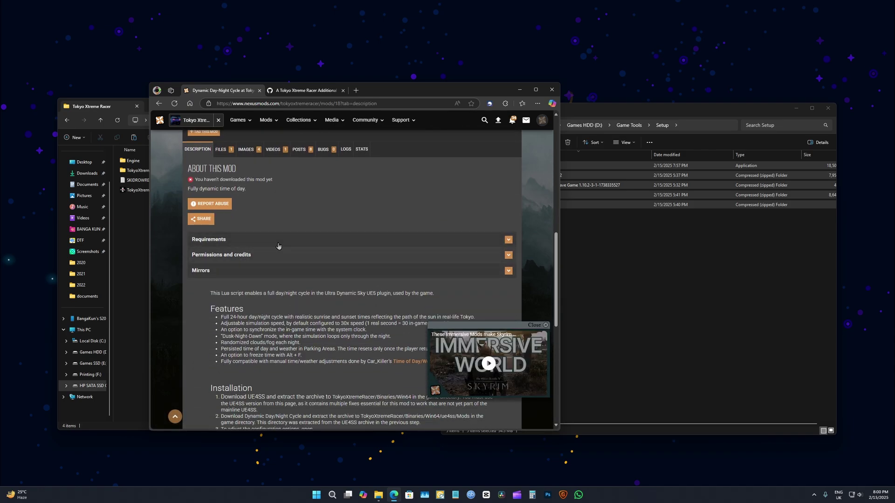
click(292, 240)
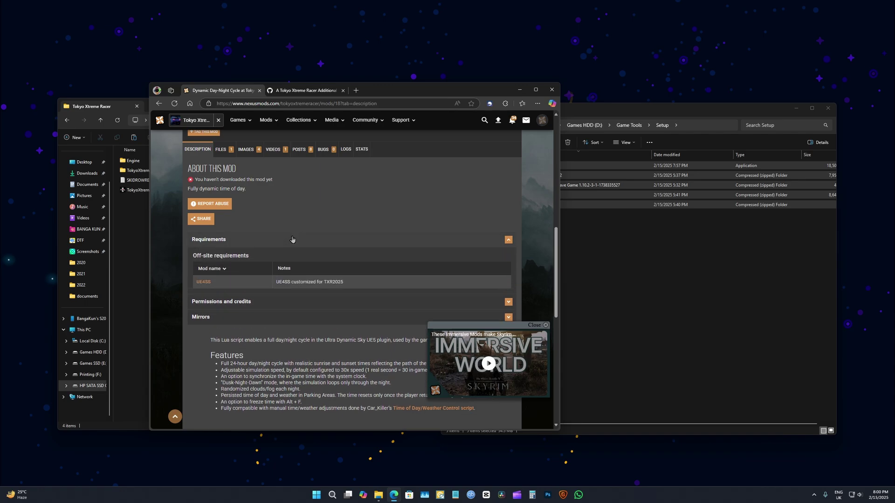
middle_click(204, 282)
click(383, 94)
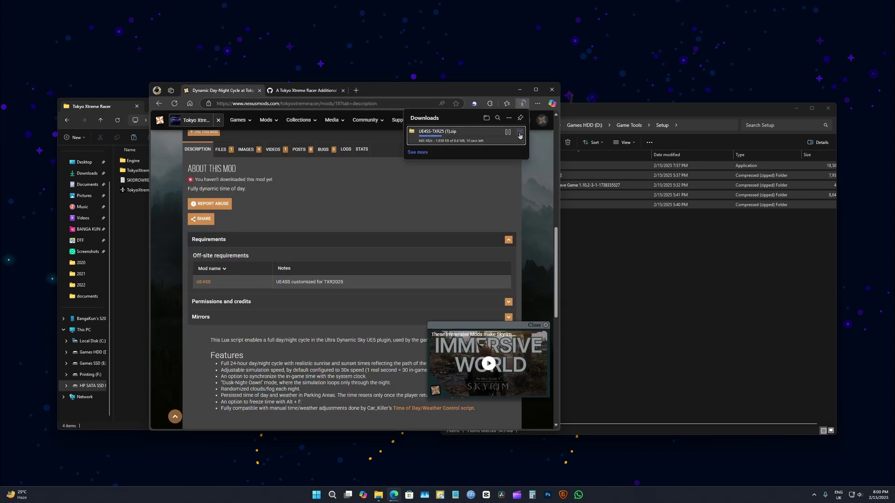
scroll(358, 228, up, 5)
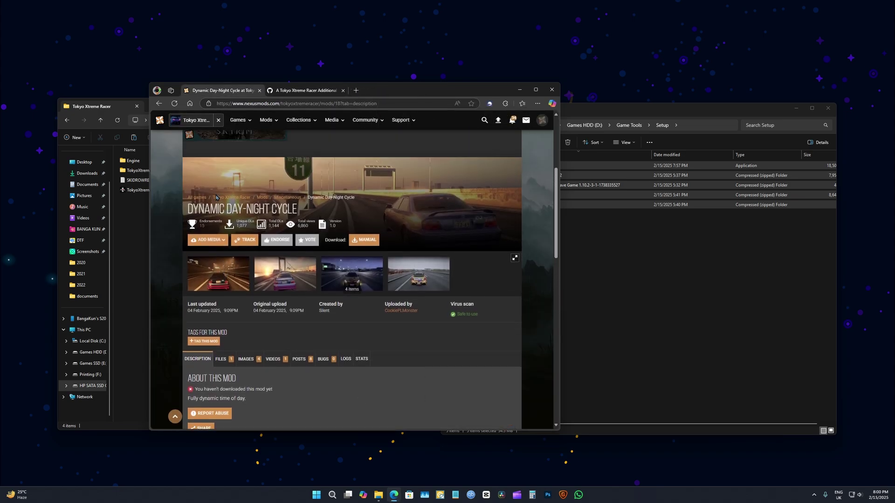
Switch to the Tokyo Xtreme Racer Additional Settings Mod gist and select its title text.
click(292, 92)
scroll(342, 139, up, 1)
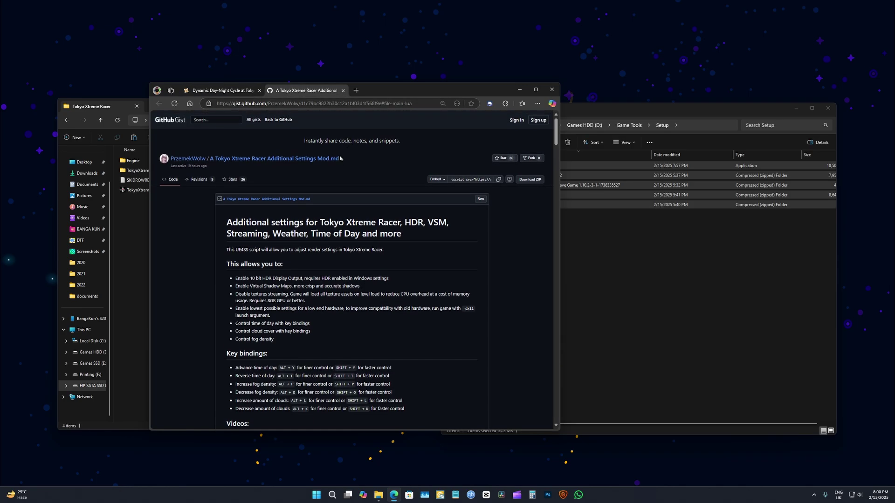
drag(340, 159, 373, 182)
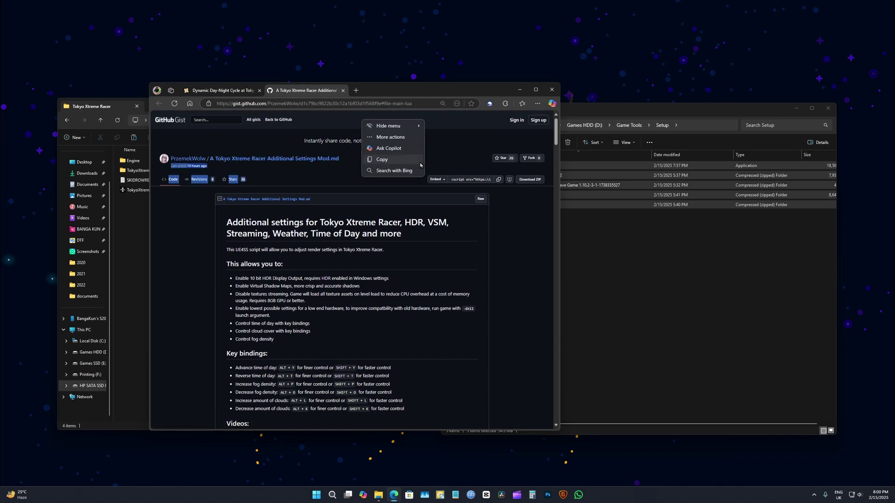
click(419, 162)
Toggle the NVIDIA overlay on and off, then bring the Setup folder window forward.
key(alt+z)
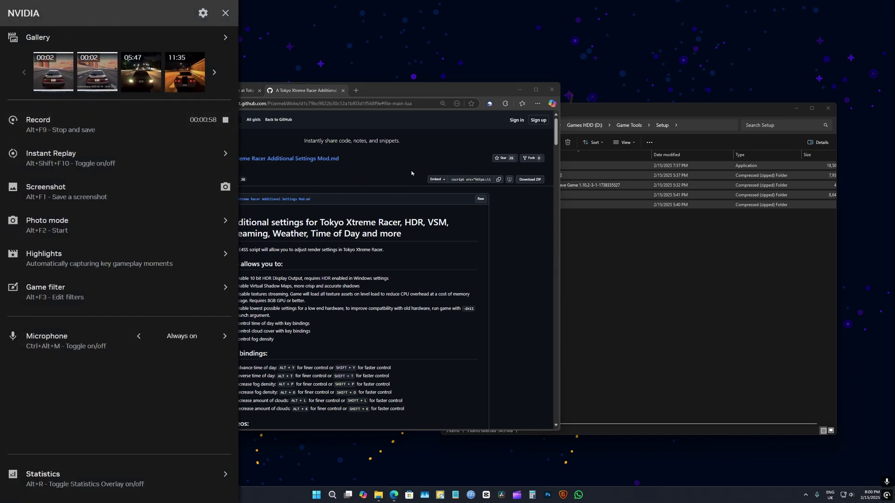
key(alt+z)
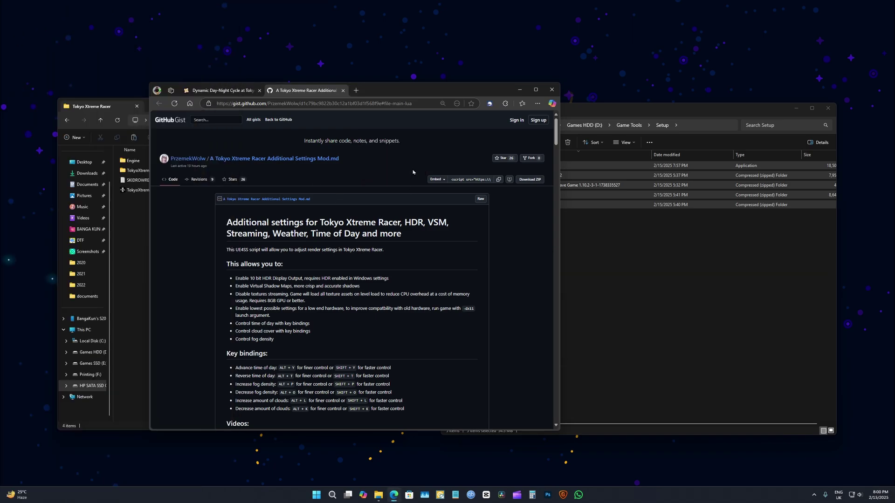
click(602, 224)
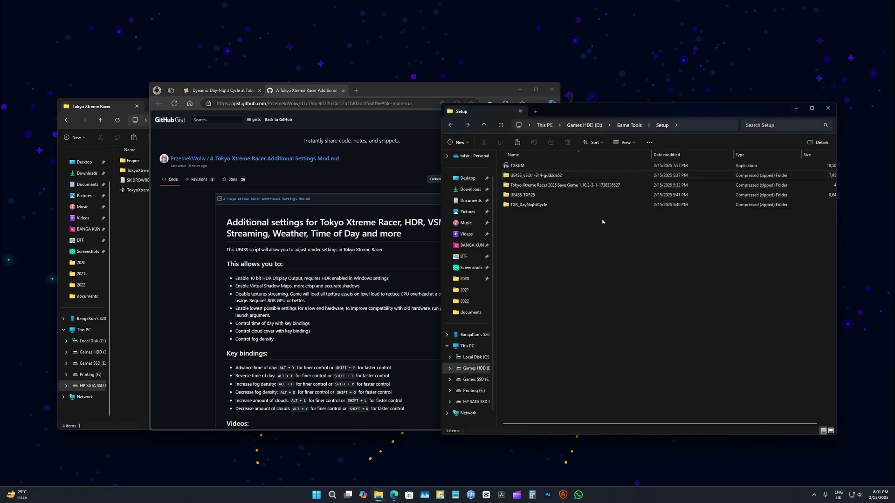
Delete the save-game zip from Setup and bring the game's install folder window forward.
right_click(550, 185)
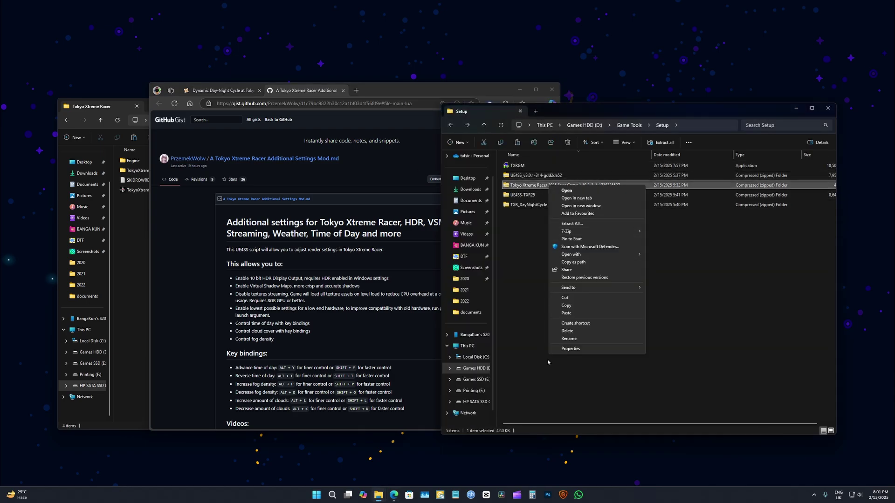
click(567, 331)
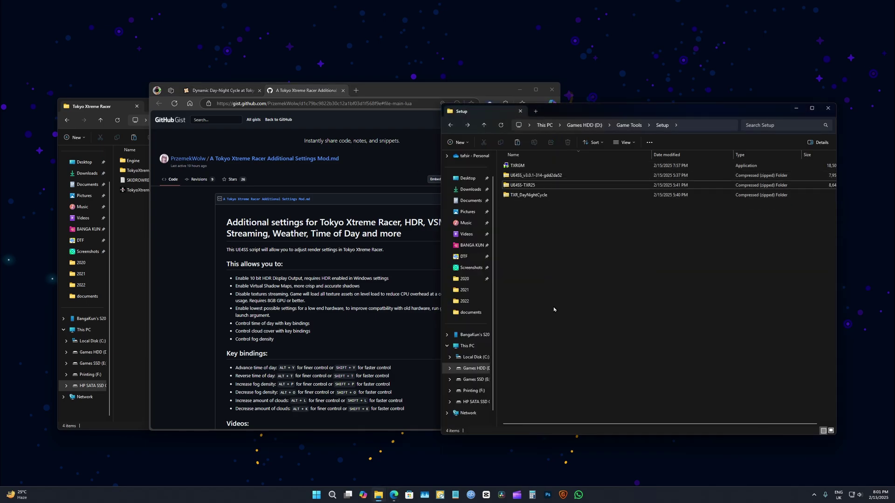
mouse_move(381, 496)
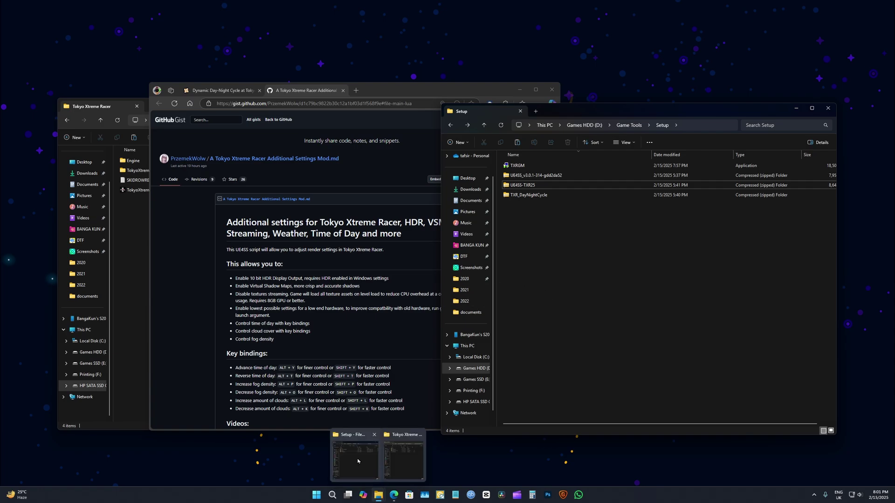
click(387, 455)
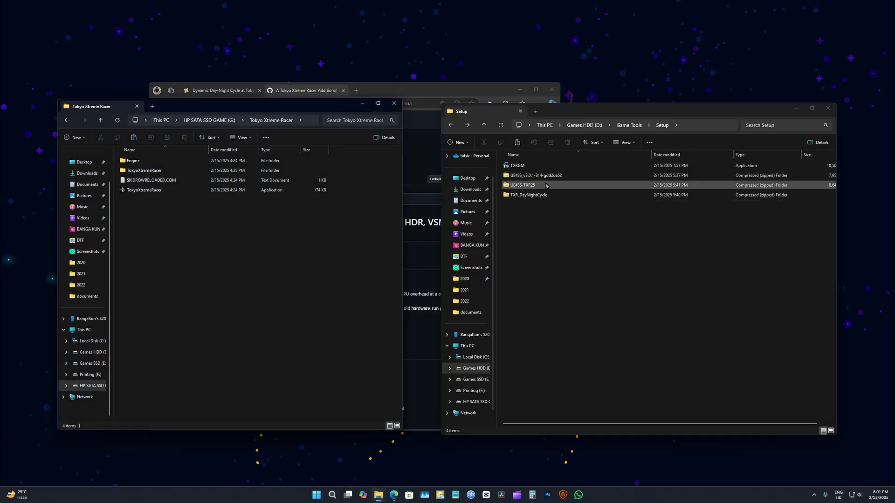
Delete the older UE4SS v3.0.1 zip and open the UE4SS-TXR25 archive.
double_click(524, 185)
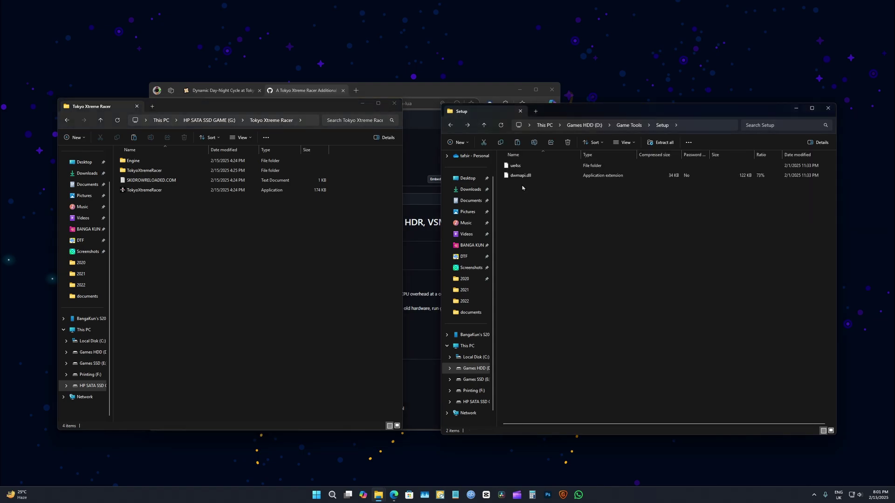
key(alt+Left)
right_click(551, 177)
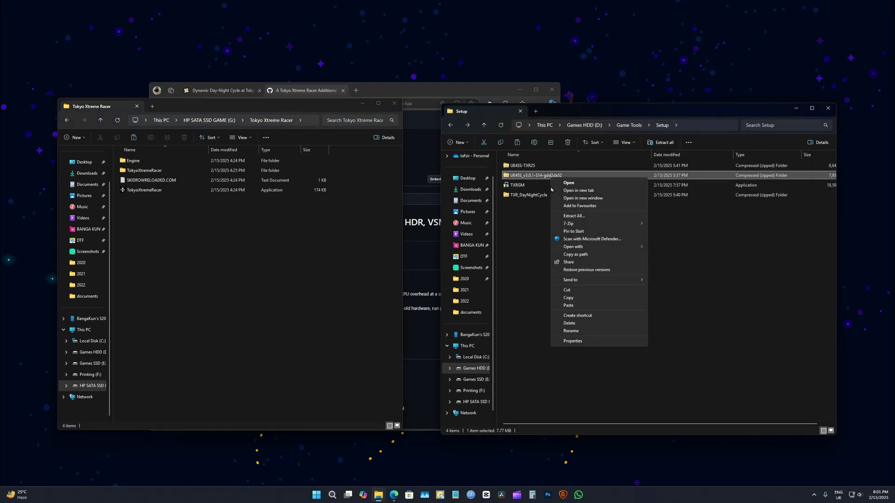
click(569, 324)
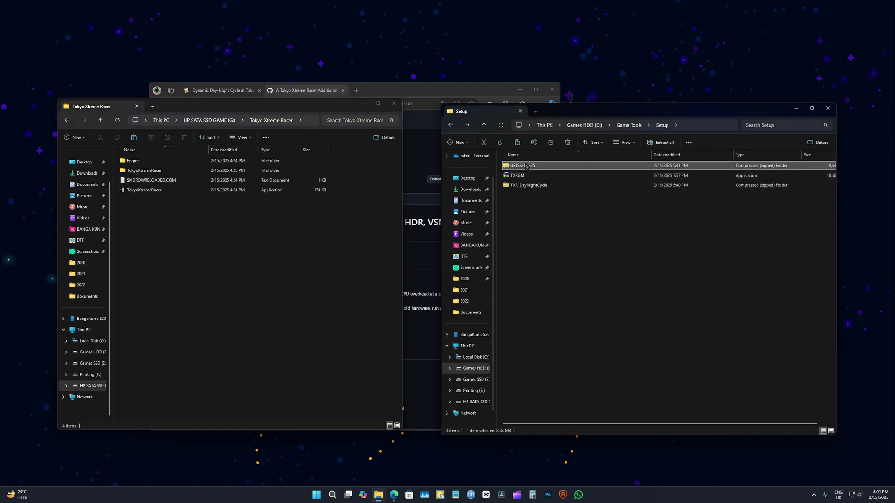
double_click(523, 165)
Copy the ue4ss folder and dwmapi.dll from the UE4SS-TXR25 archive.
click(220, 95)
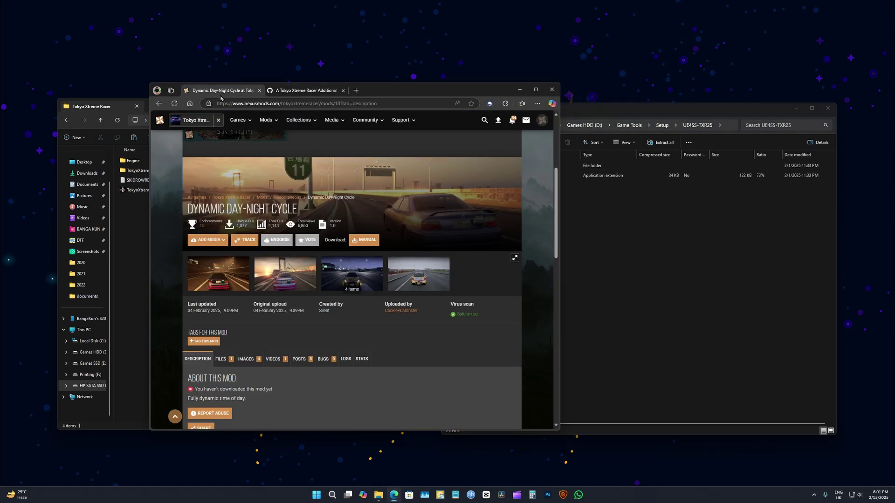
click(648, 238)
key(ctrl+a)
right_click(524, 165)
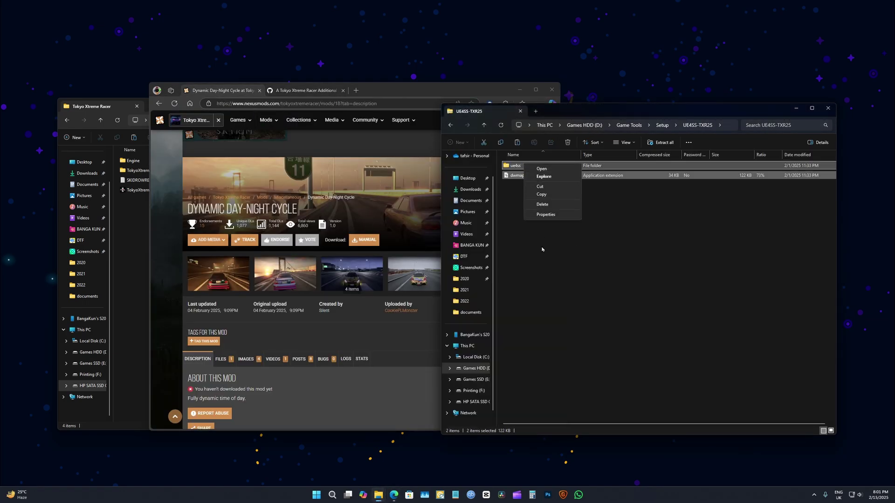
click(540, 195)
Paste the UE4SS files into TokyoXtremeRacer\Binaries\Win64, replacing the existing ones.
drag(147, 208, 401, 208)
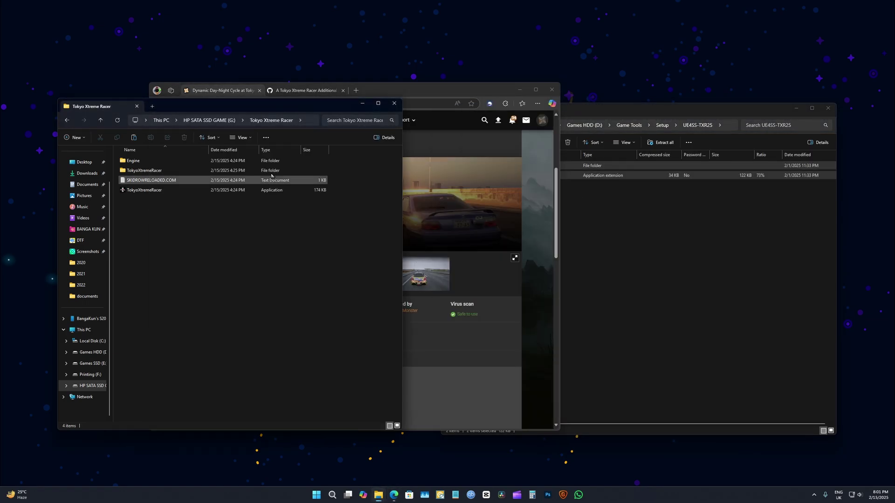
double_click(154, 170)
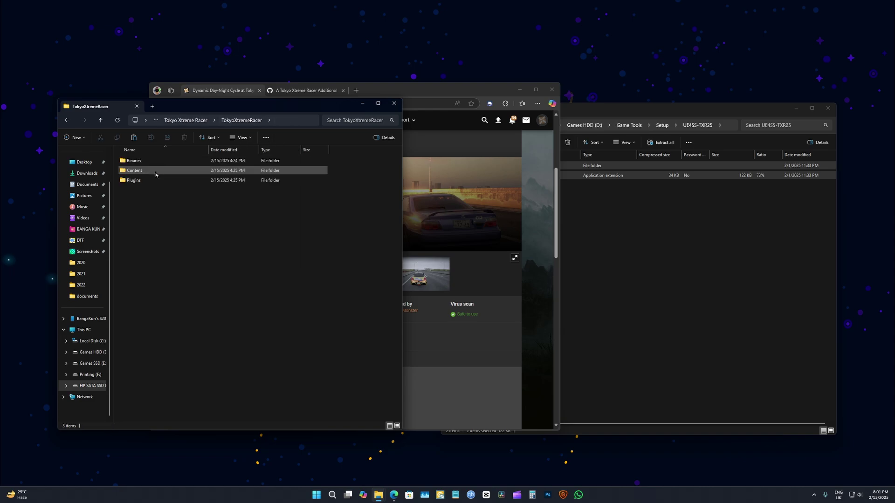
double_click(150, 161)
double_click(150, 161)
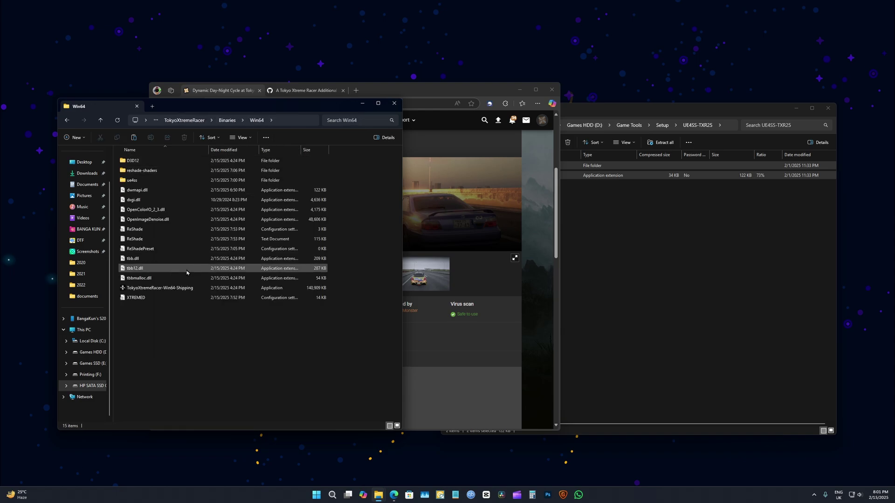
right_click(227, 351)
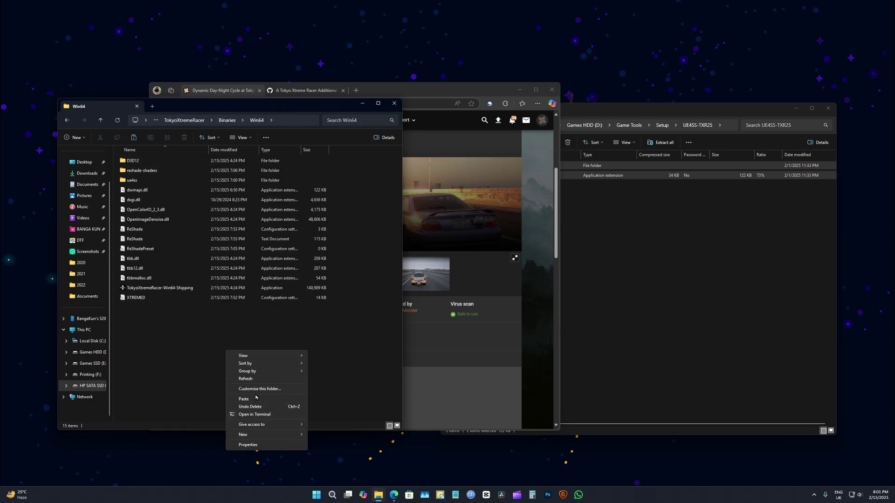
click(251, 399)
click(320, 147)
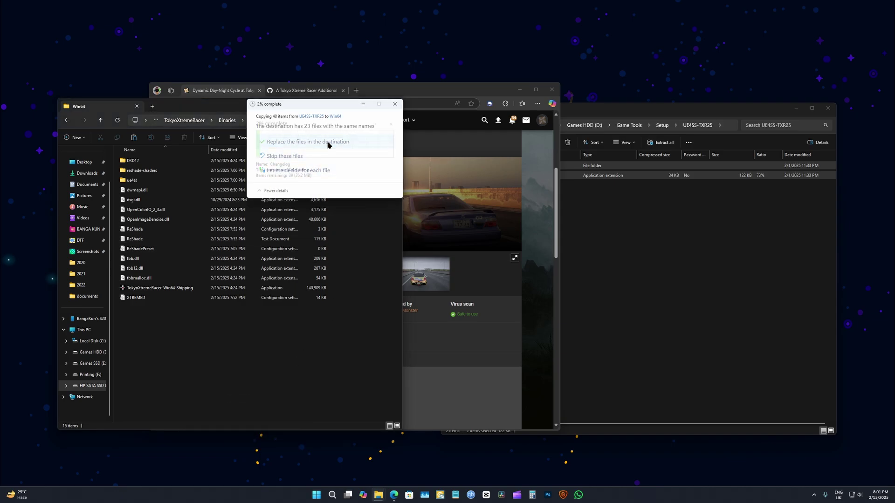
Create a new folder named Mods inside ue4ss and merge it with the existing Mods.
double_click(154, 181)
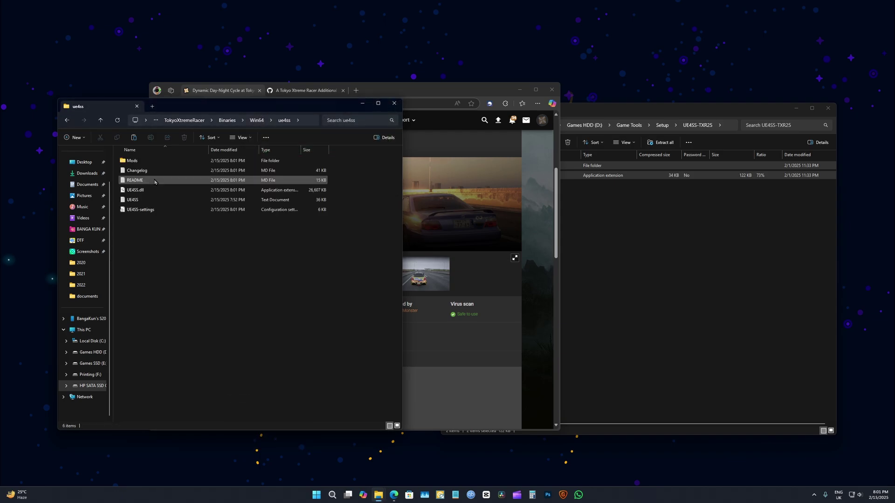
right_click(190, 255)
click(272, 340)
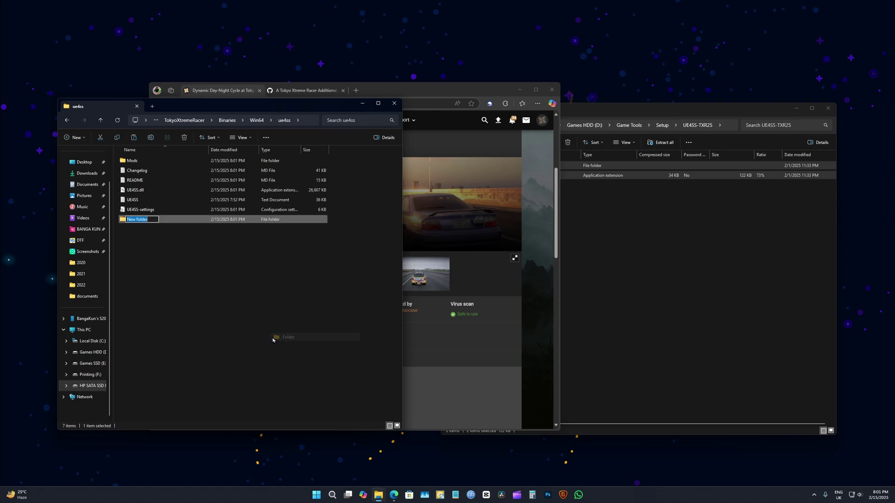
text(Mods)
key(Return)
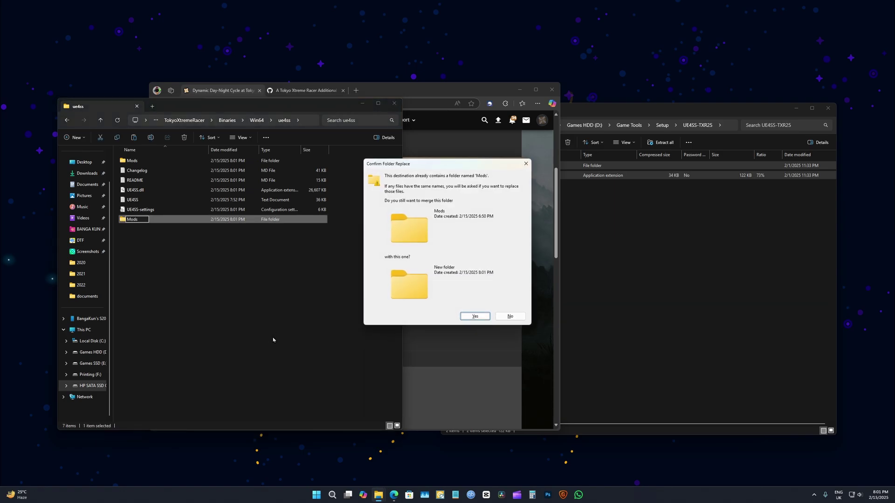
key(Return)
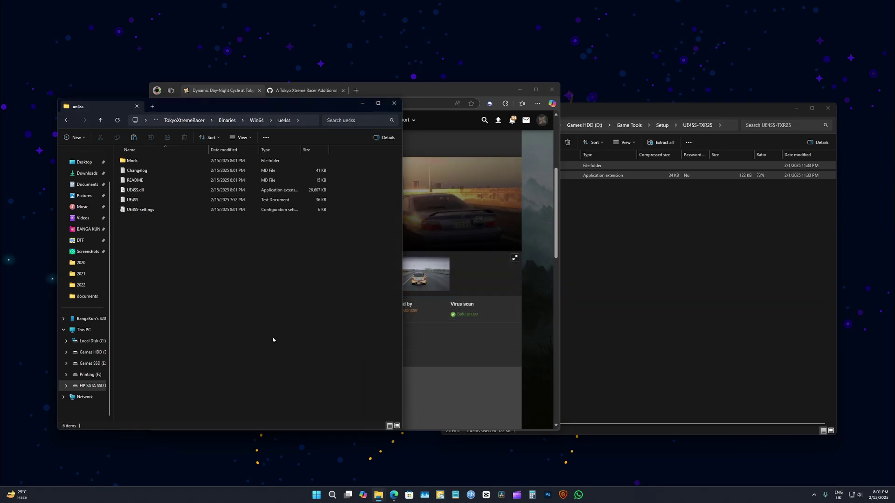
Open the Mods folder and look up the TXR_AdditionalSettings name in the gist instructions.
double_click(187, 161)
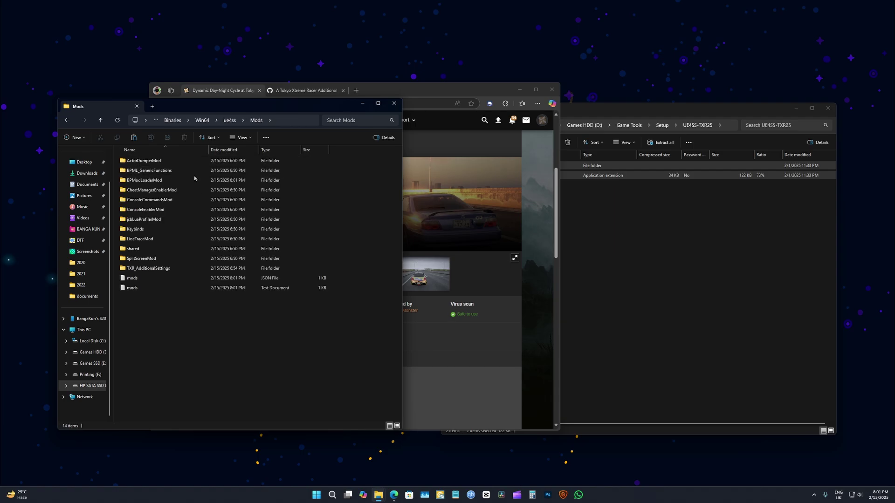
click(307, 91)
click(308, 91)
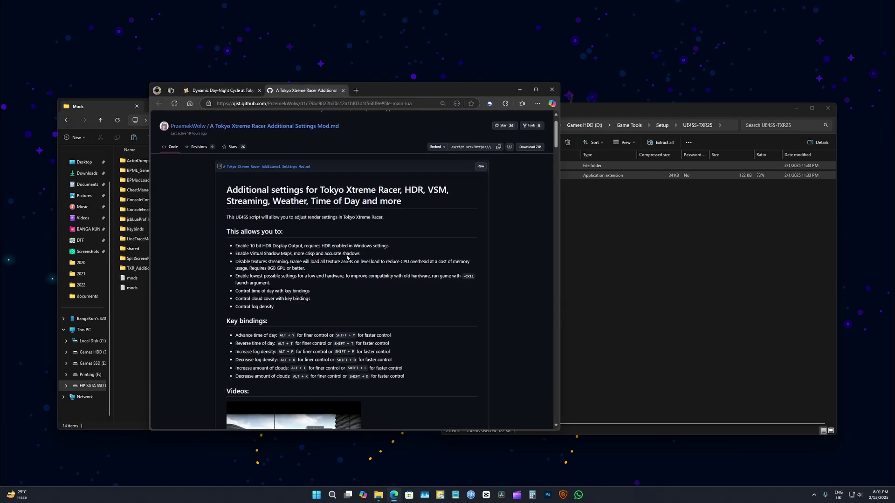
scroll(346, 330, down, 15)
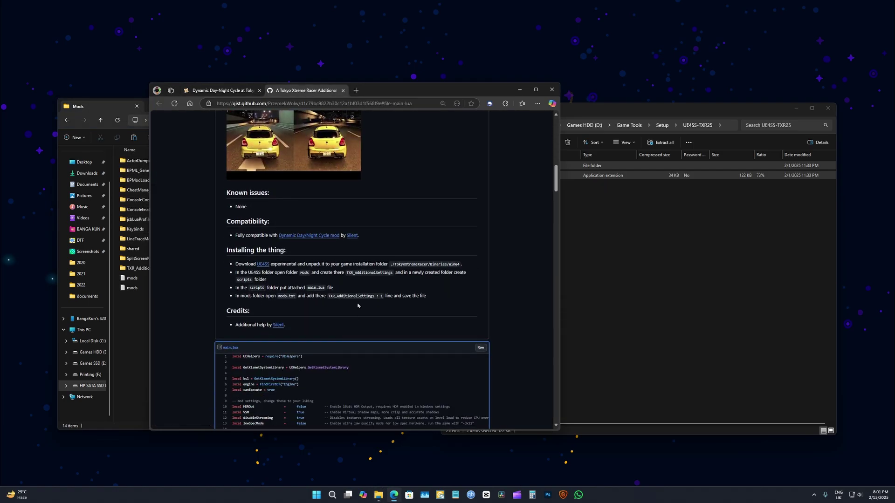
double_click(352, 296)
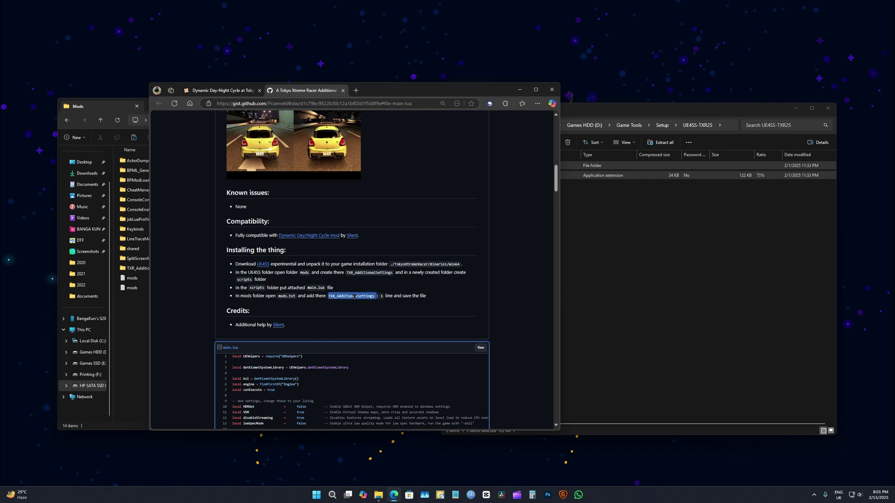
Open the TXR_AdditionalSettings folder in Mods, rechecking the gist instructions.
click(141, 298)
double_click(158, 268)
key(alt+Left)
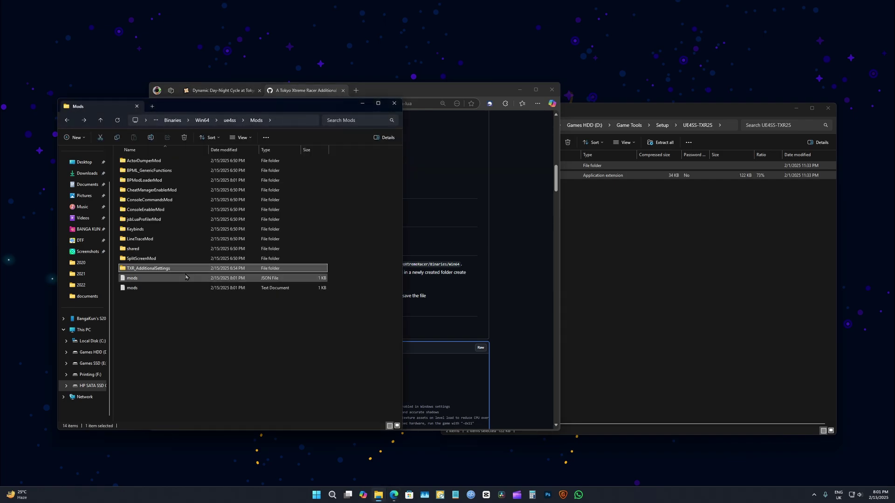
double_click(149, 268)
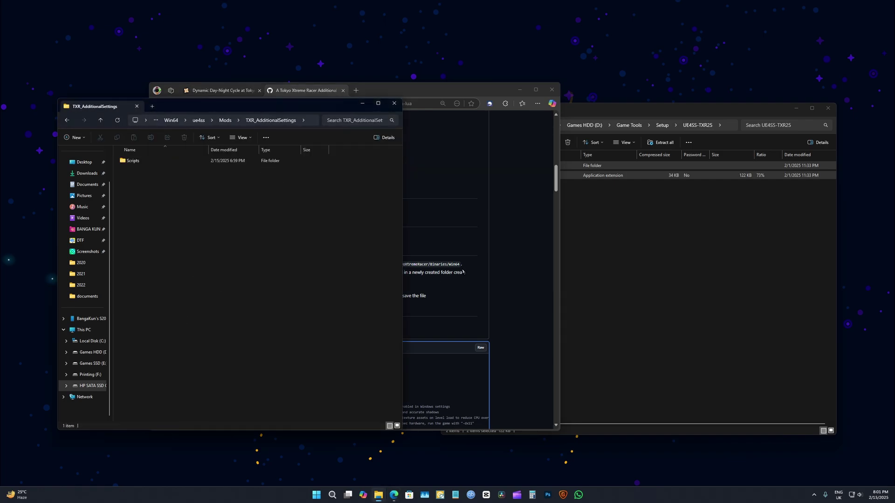
click(463, 272)
click(142, 247)
Rename the Scripts folder to Script and open it to show main.lua.
click(148, 160)
key(F2)
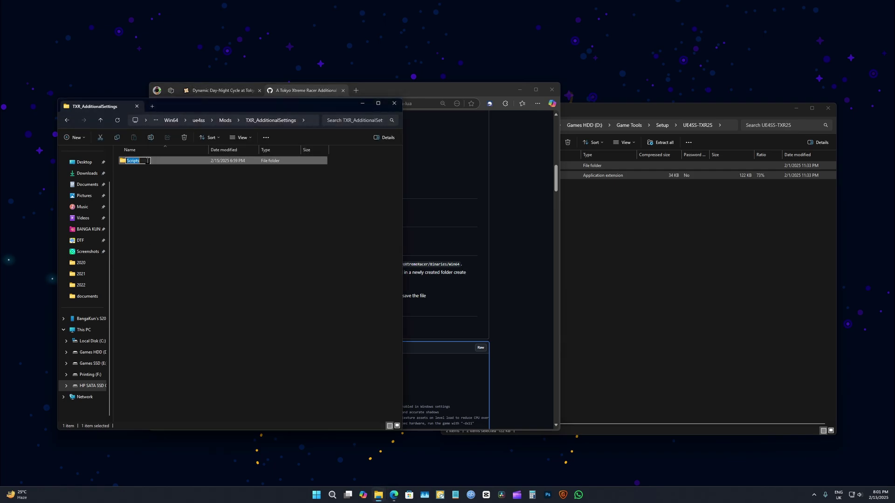
text(S)
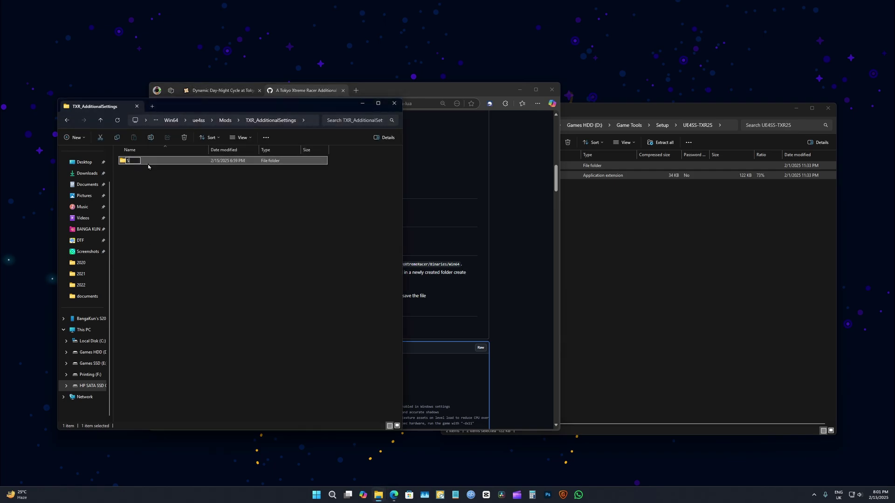
text(cript)
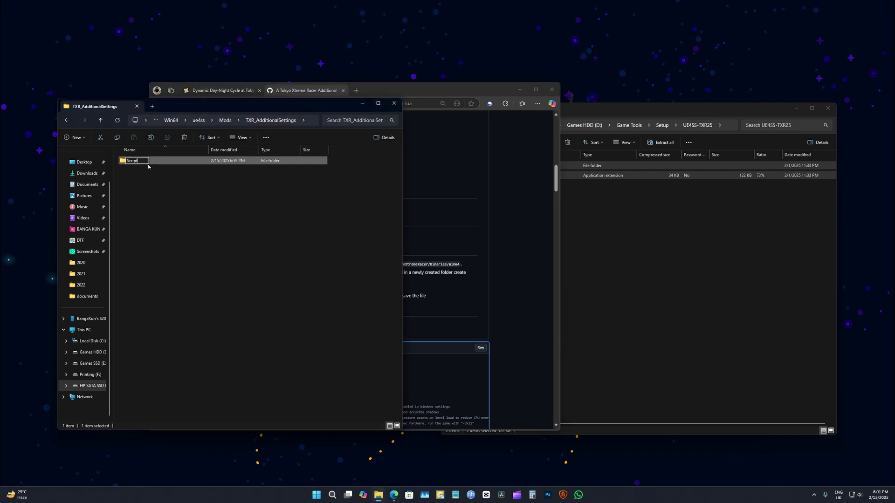
key(Return)
double_click(148, 163)
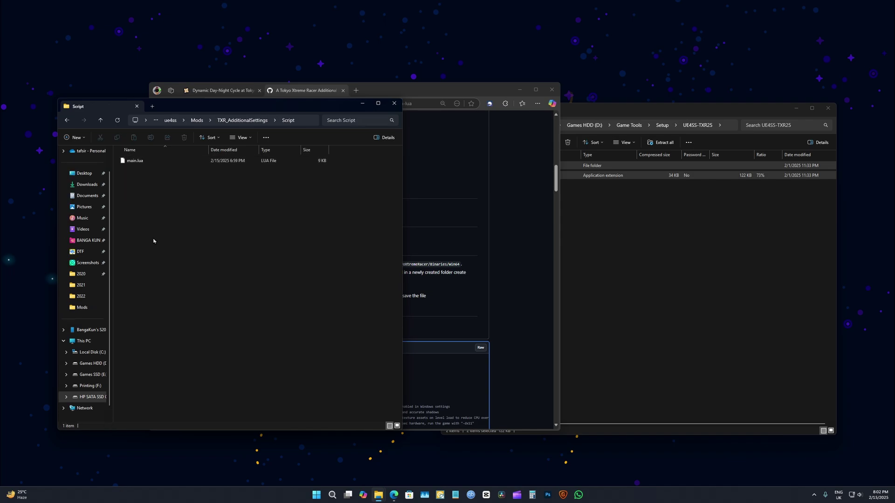
Open the gist's raw main.lua in its own browser tab.
click(617, 213)
click(417, 239)
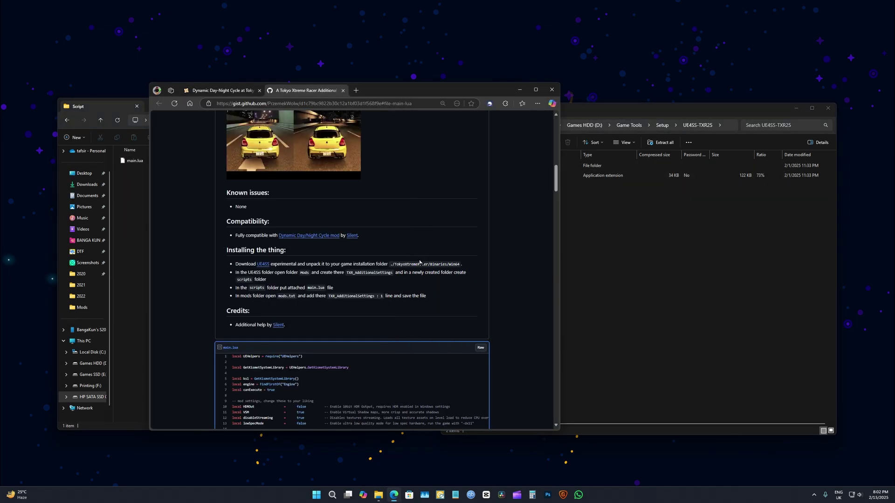
scroll(328, 242, down, 2)
scroll(364, 213, down, 2)
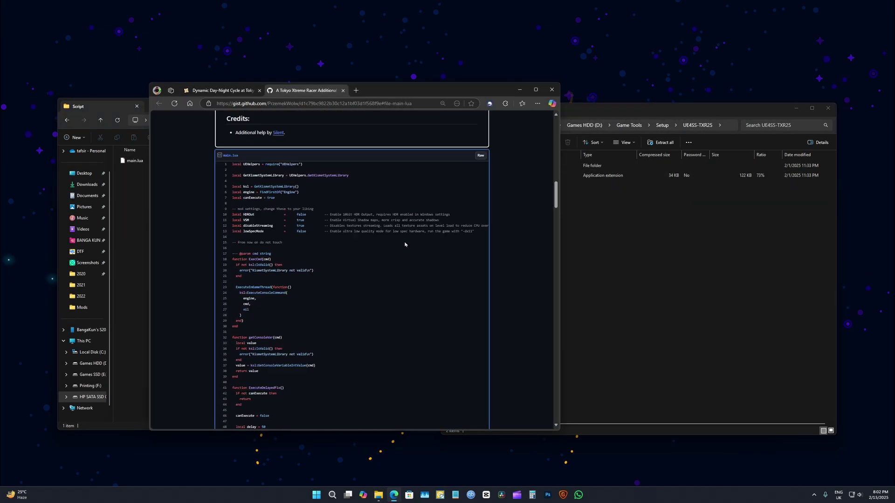
scroll(303, 261, up, 5)
scroll(250, 309, down, 2)
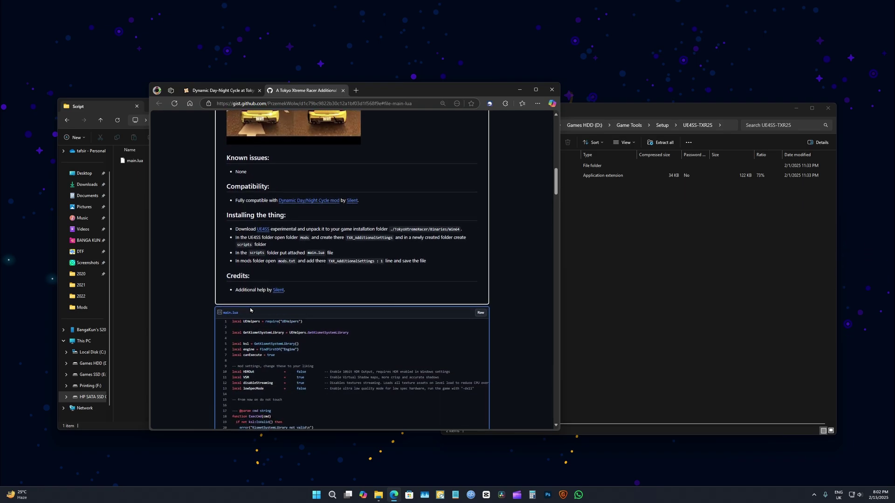
middle_click(479, 313)
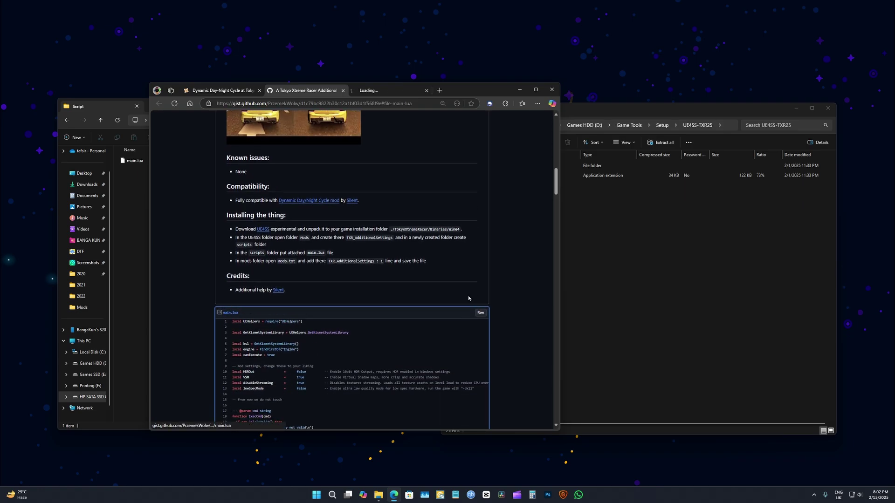
click(380, 92)
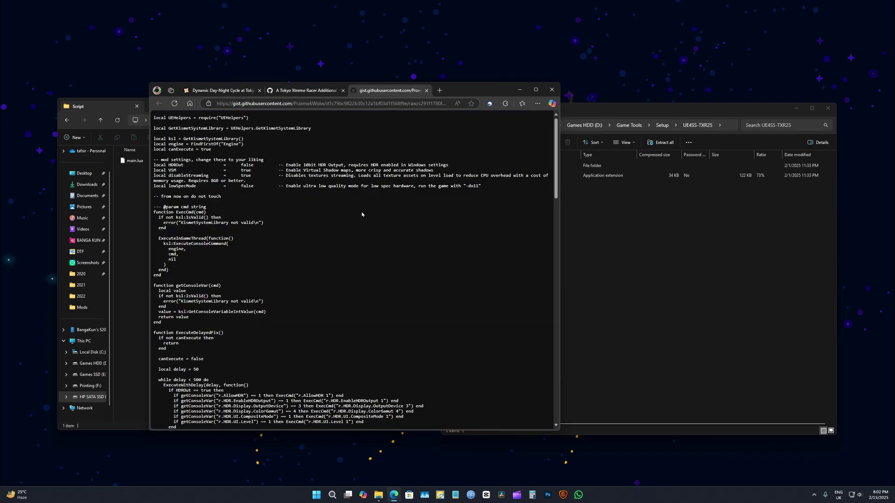
Save the raw main.lua page to disk and select its web address.
key(ctrl+s)
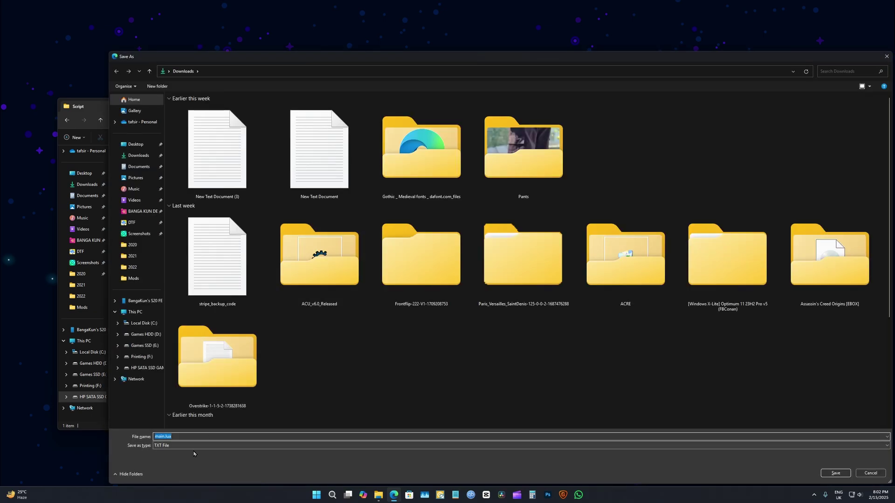
click(183, 446)
click(180, 454)
key(Return)
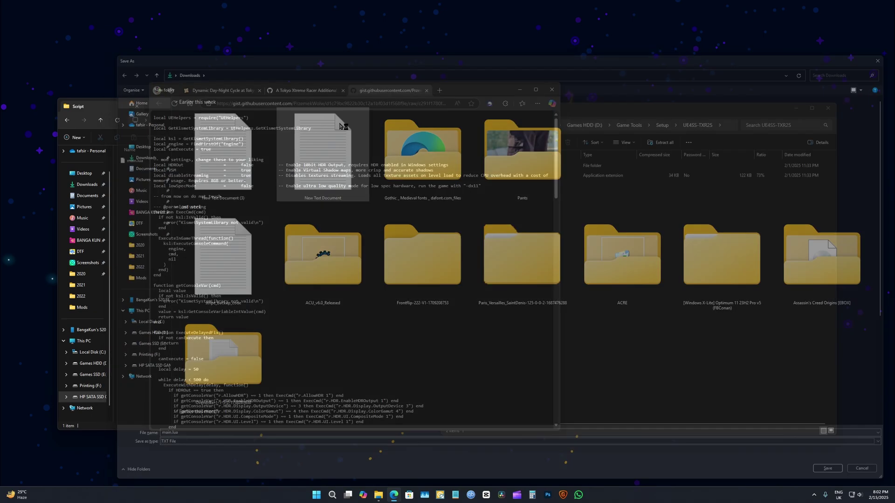
click(346, 101)
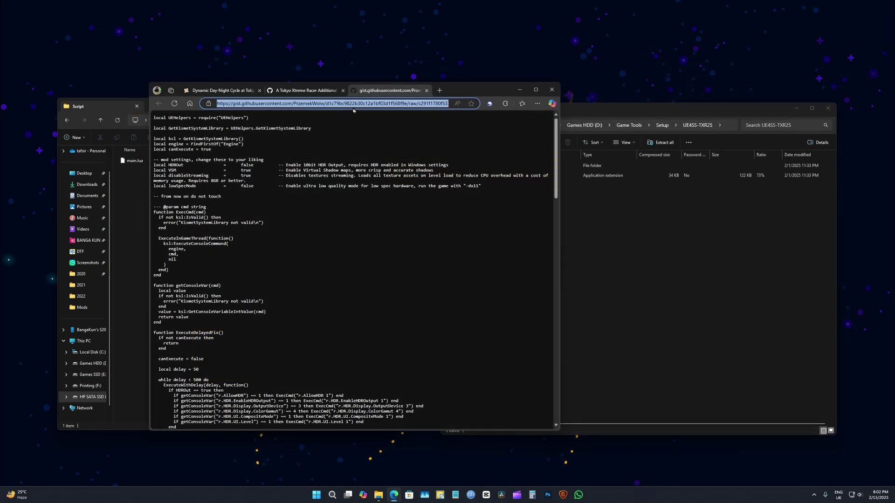
key(super)
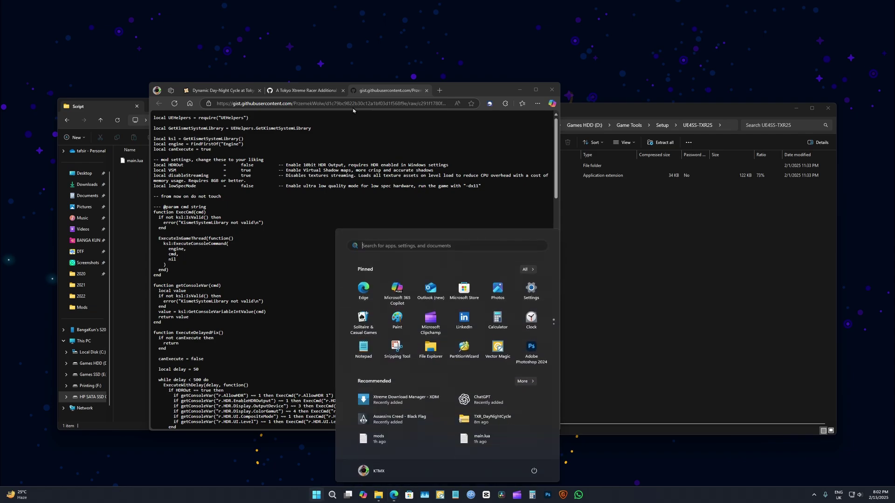
Launch Xtreme Download Manager, enlarge it, and check the completed main.lua download (8.9K).
click(398, 402)
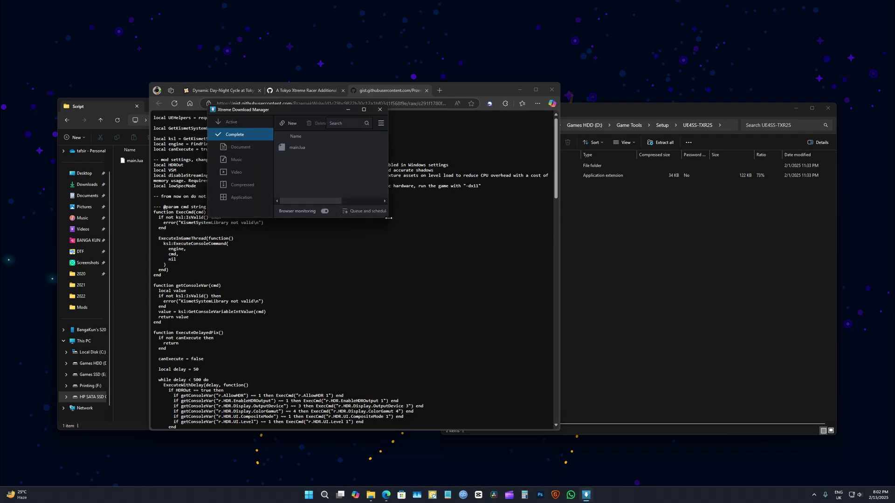
drag(385, 217, 624, 428)
right_click(311, 149)
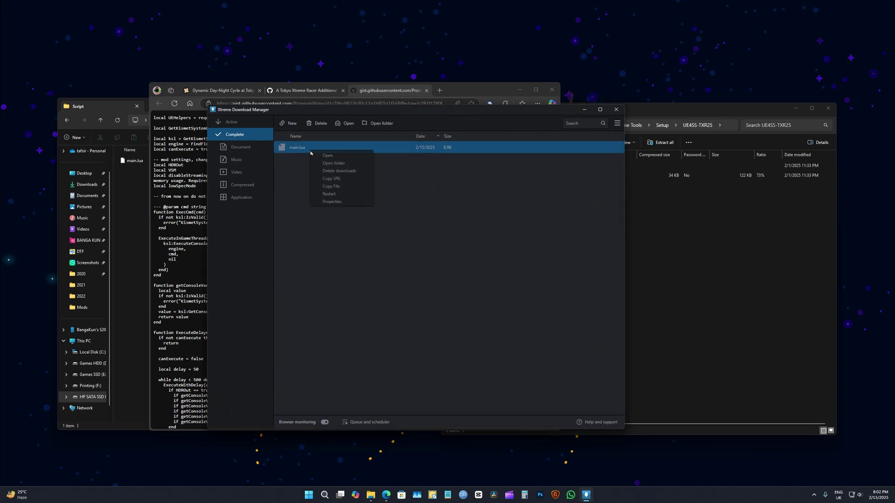
click(621, 112)
Close the download manager and open the Downloads folder in a new Explorer tab.
click(621, 112)
click(530, 116)
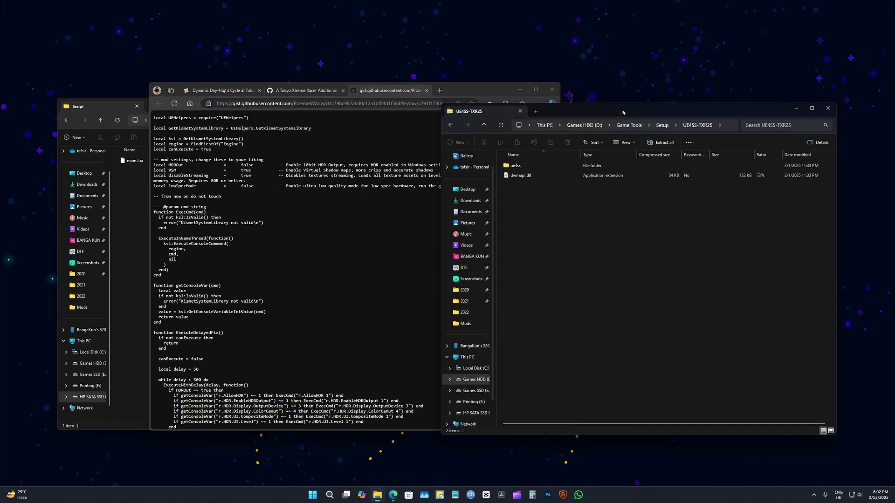
click(535, 111)
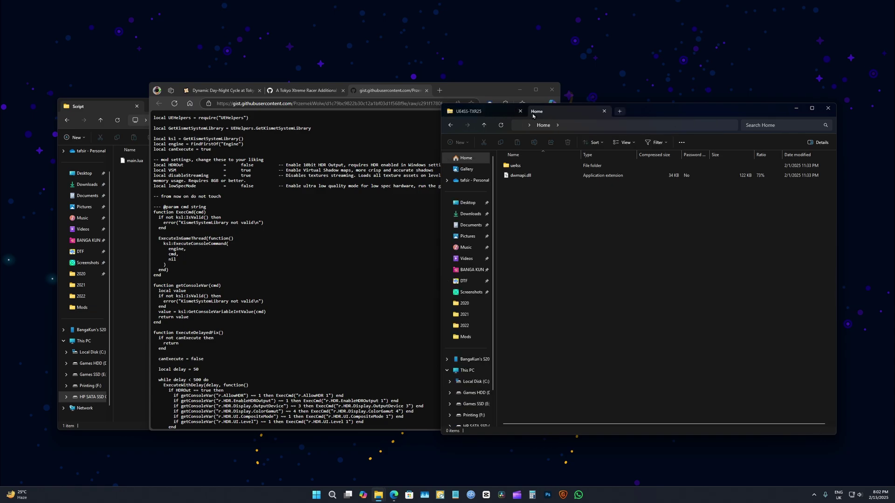
click(472, 215)
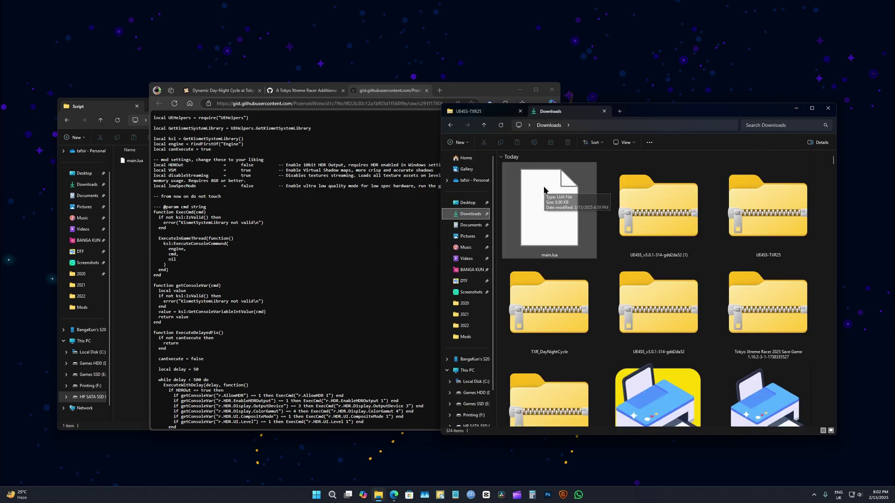
Drag the downloaded main.lua into the Script folder, replacing the old main.lua.
click(543, 189)
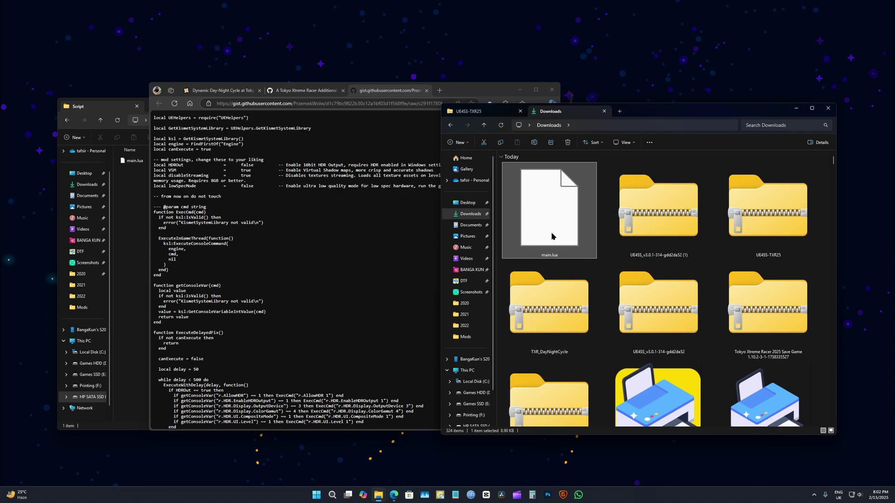
drag(552, 236, 121, 209)
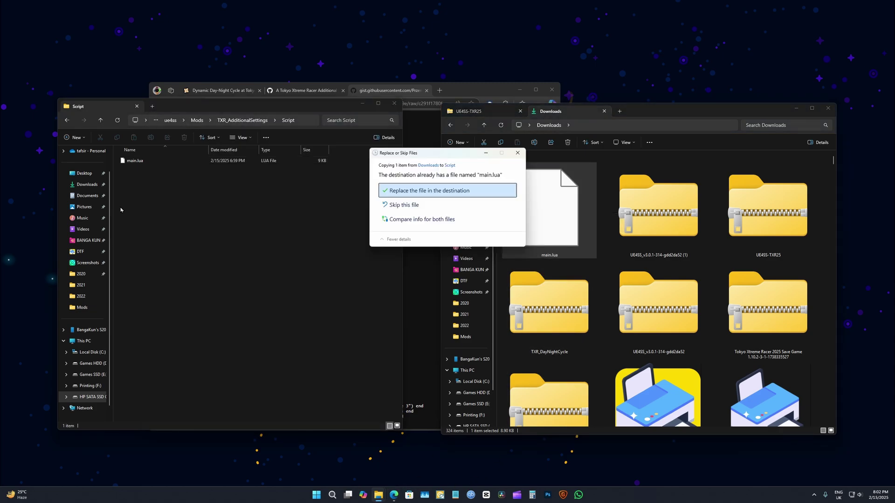
click(409, 191)
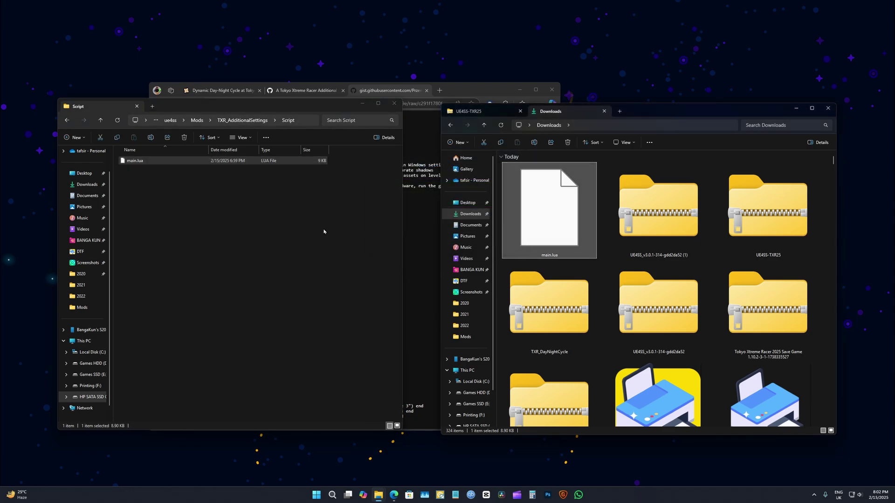
key(BackSpace)
Close the Downloads tab, showing Mods on the left and Setup on the right.
key(alt+Tab)
key(ctrl+w)
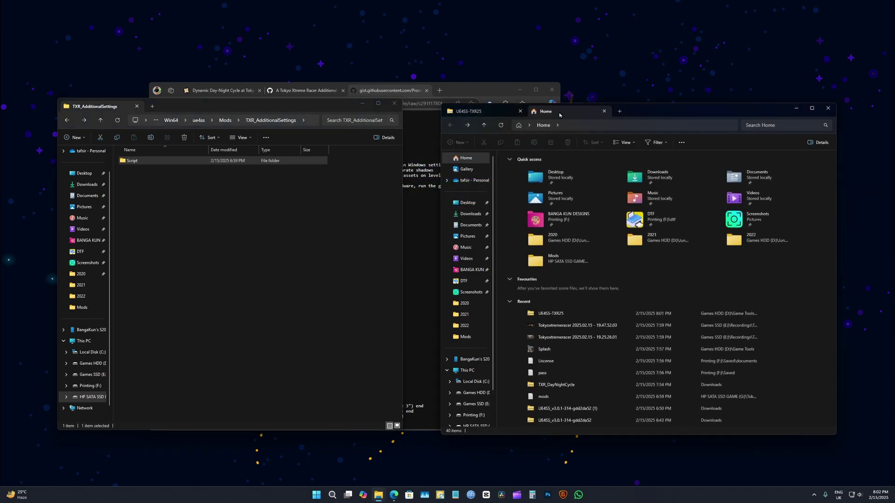
click(243, 255)
key(BackSpace)
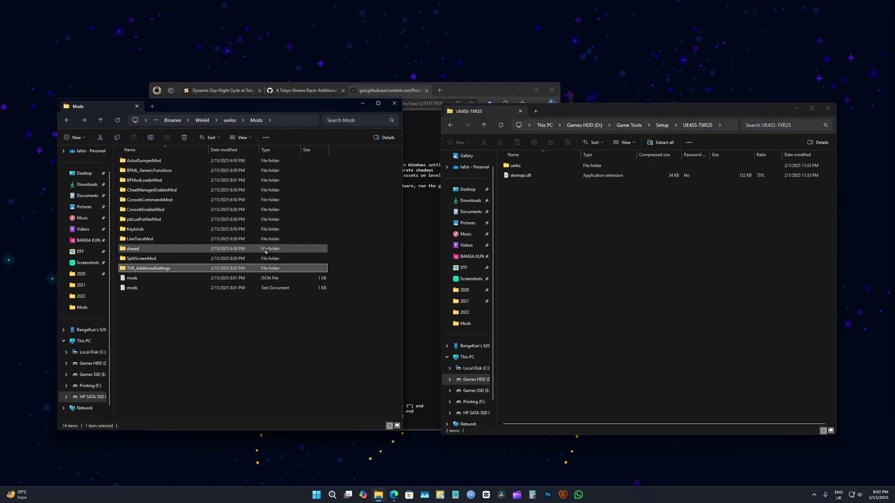
click(550, 196)
key(BackSpace)
key(BackSpace)
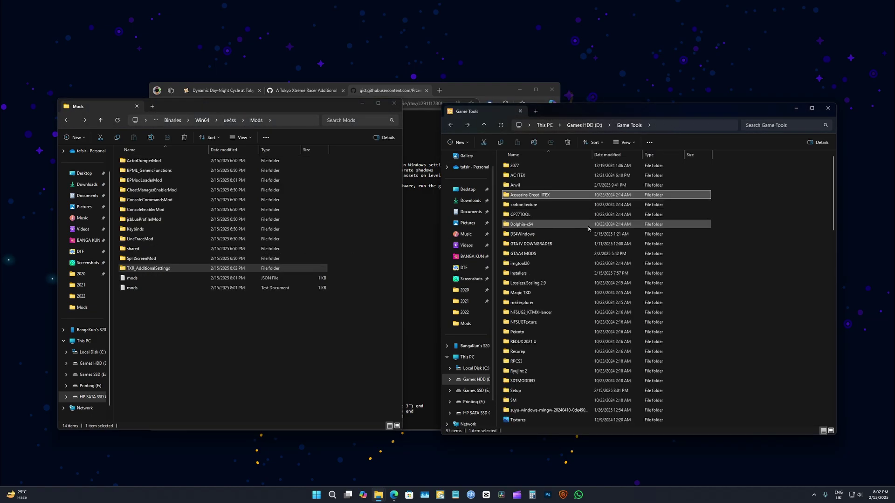
key(alt+Right)
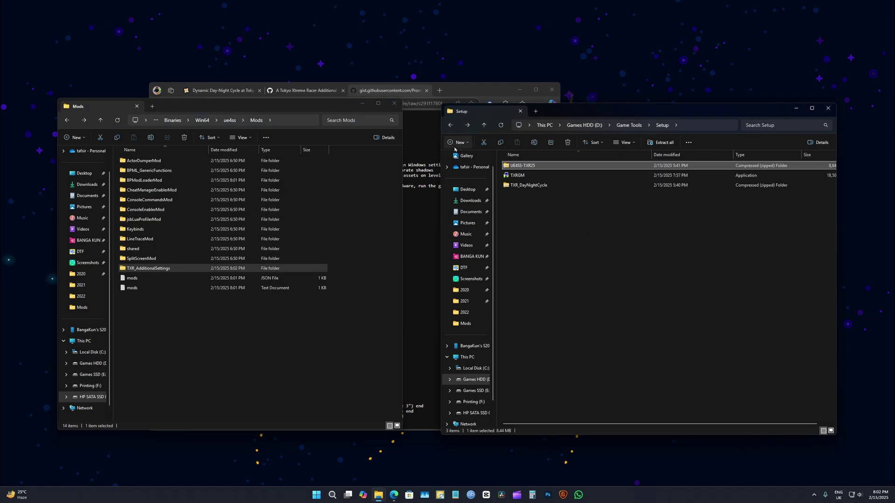
Copy the TXR_DayNightCycle folder from its zip and paste it into the ue4ss Mods folder.
double_click(538, 186)
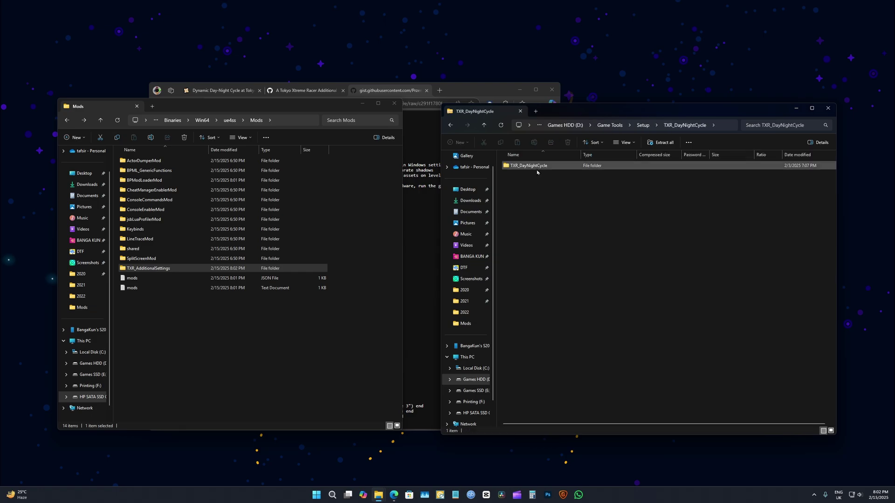
right_click(537, 170)
click(549, 200)
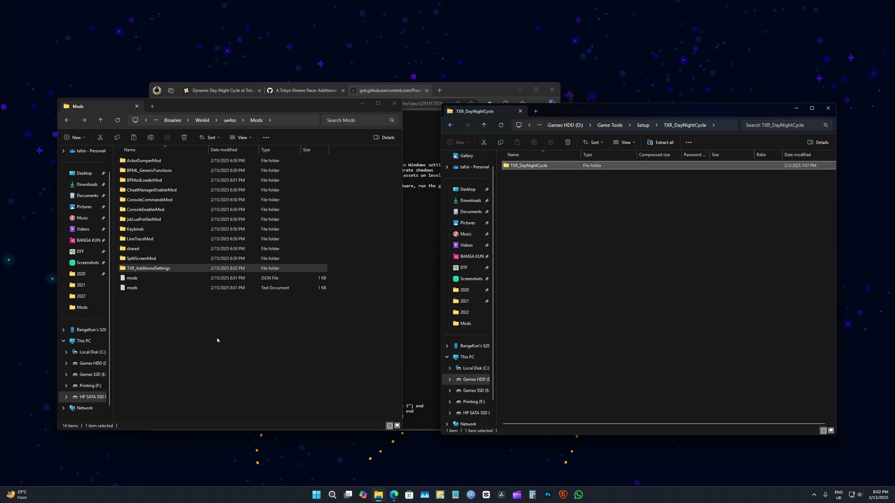
click(223, 334)
key(ctrl+v)
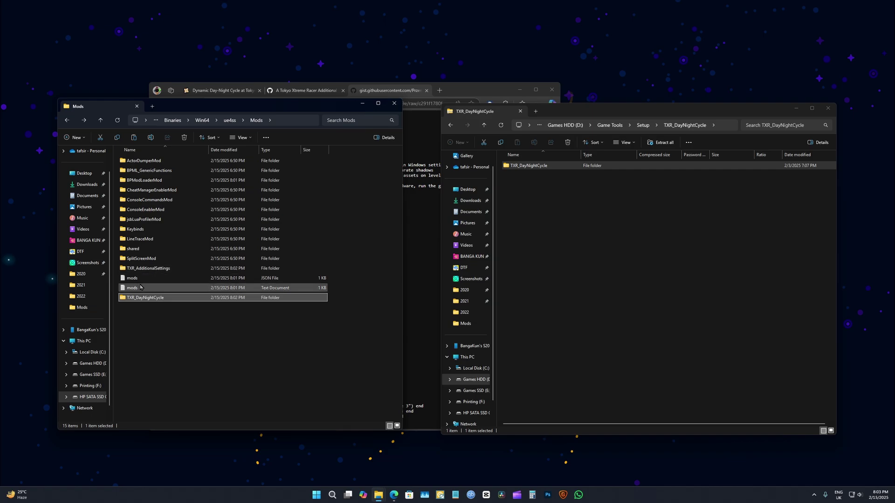
click(228, 287)
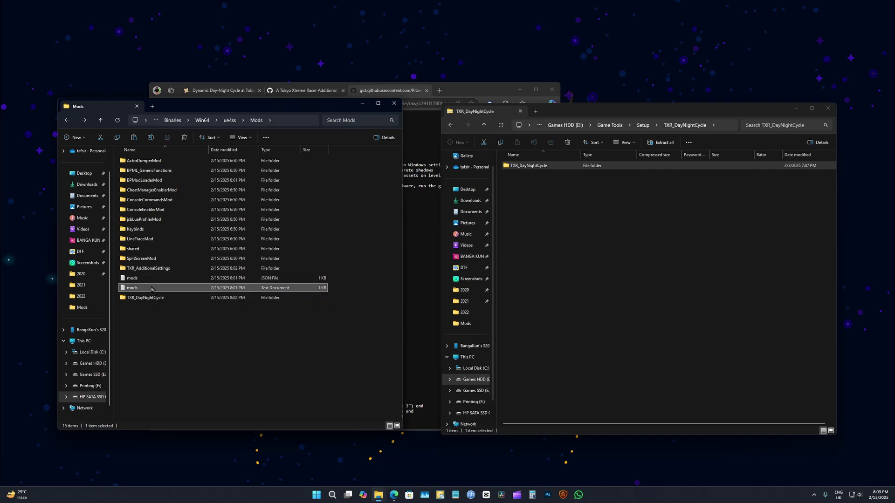
Open mods.txt in Notepad and add 'TXR_AdditionalSettings : 1' below jsbLuaProfilerMod.
click(266, 279)
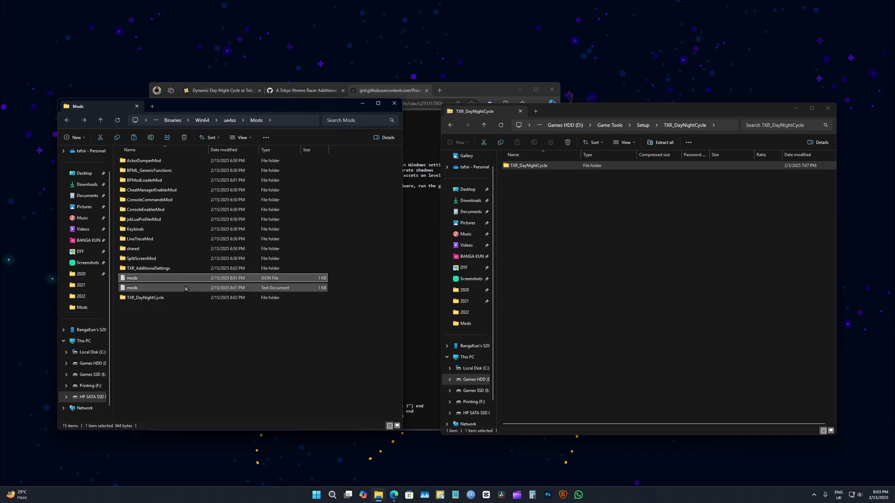
double_click(214, 288)
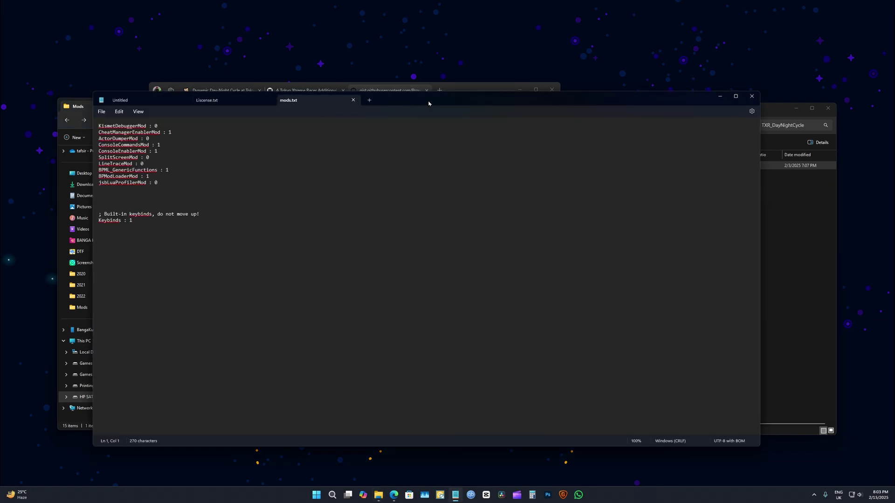
drag(428, 103, 419, 117)
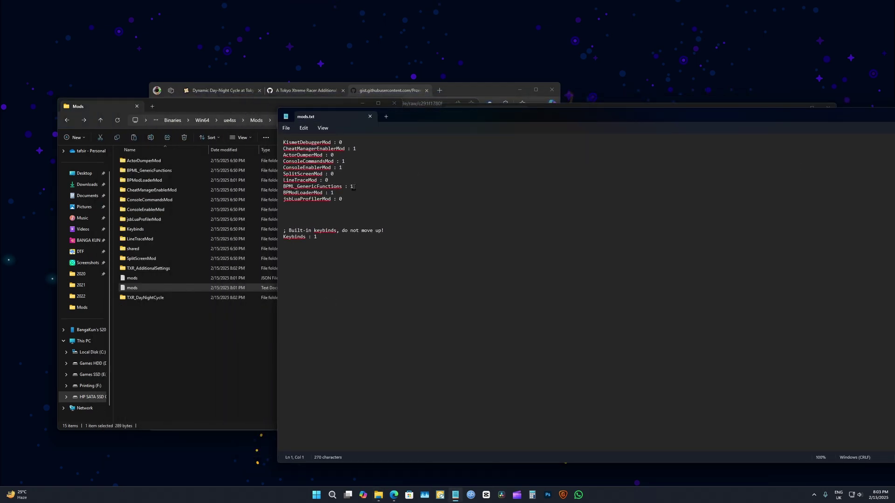
click(370, 201)
key(Return)
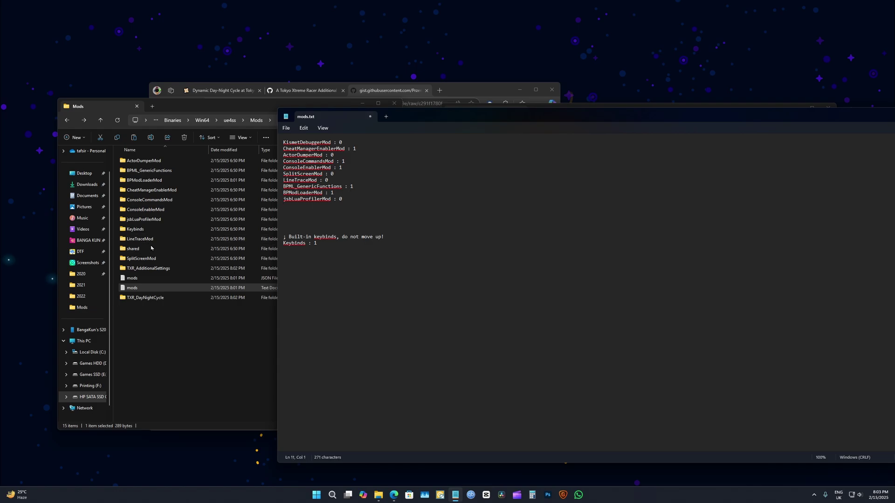
click(156, 269)
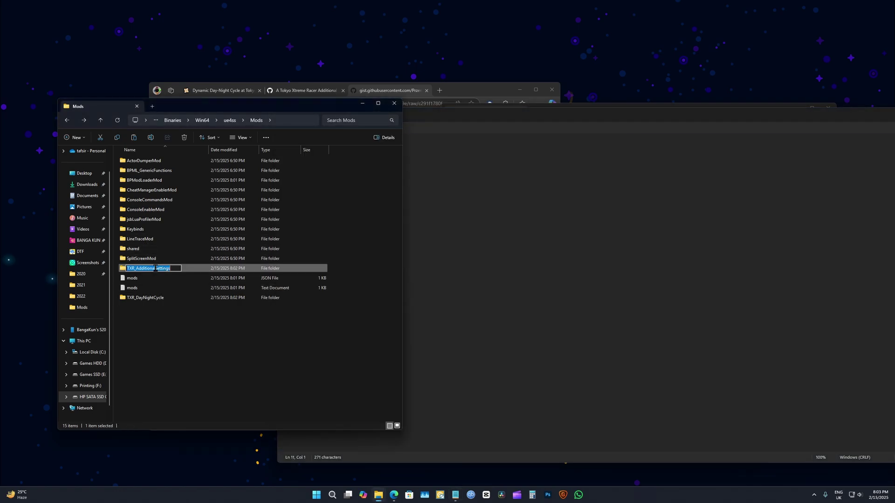
click(433, 223)
key(ctrl+v)
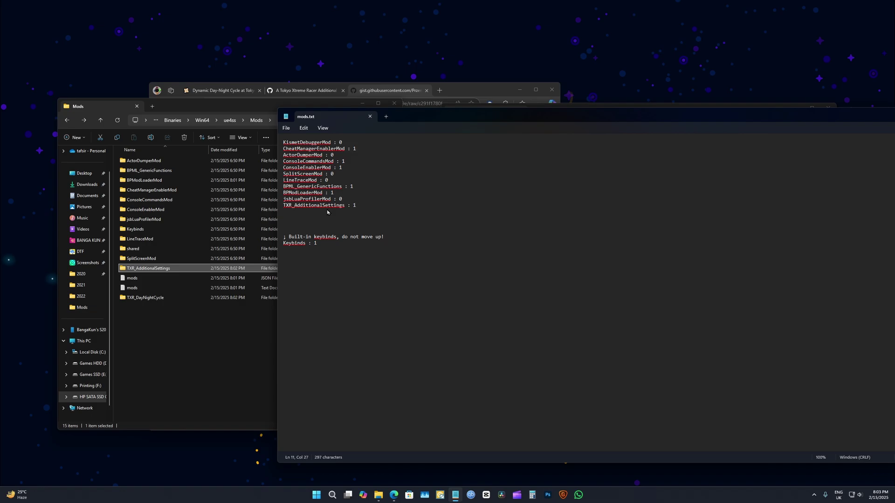
Add a 'TXR_DayNightCycle' line beneath it and close Notepad.
key(Return)
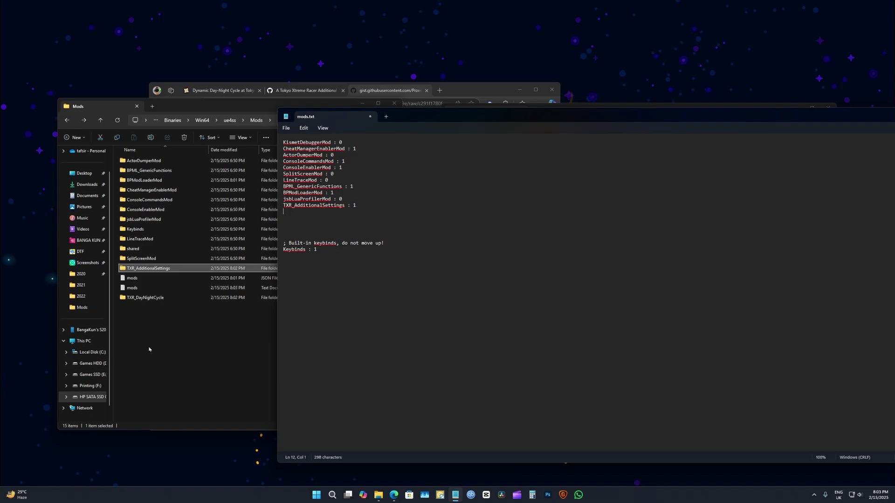
click(146, 297)
click(435, 216)
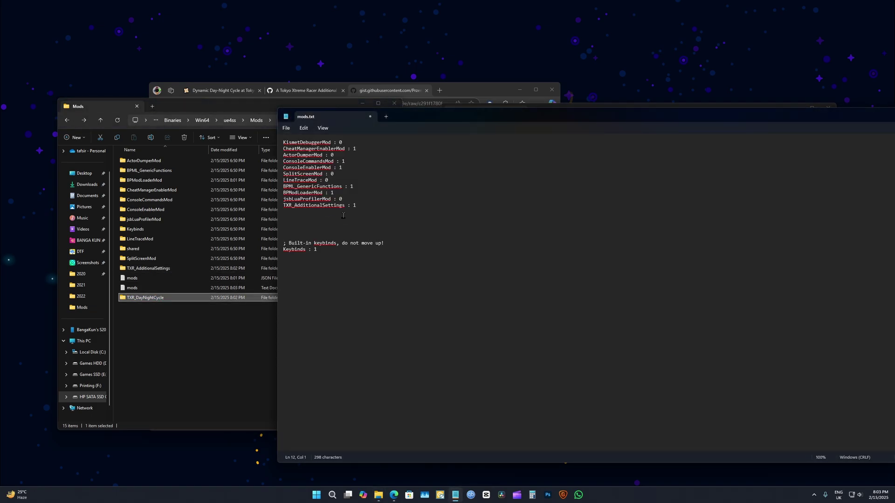
key(ctrl+v)
key(alt+F4)
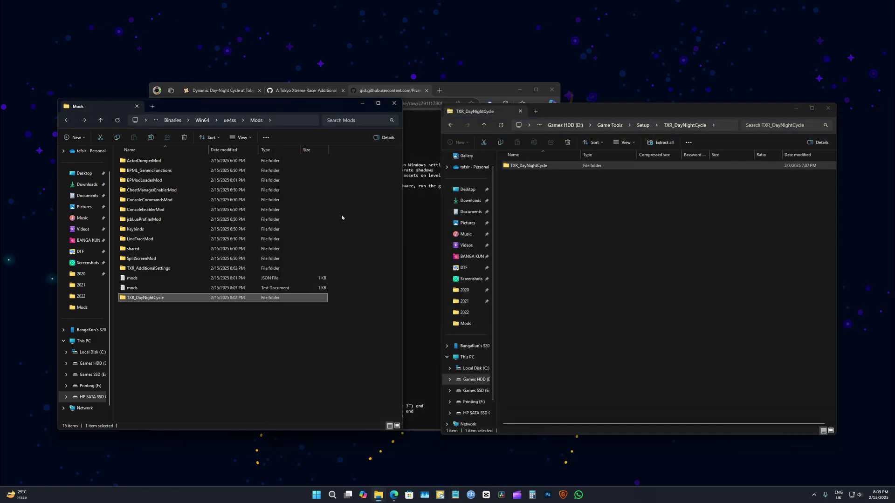
Go up to the TokyoXtremeRacer game folder and run Setup's TXRGM.exe as administrator.
key(alt+Up)
key(alt+Up)
key(alt+Up)
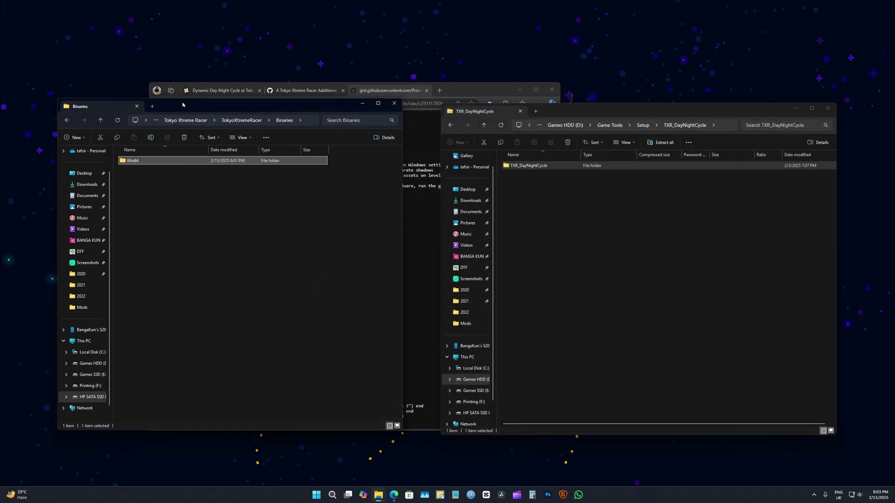
click(241, 121)
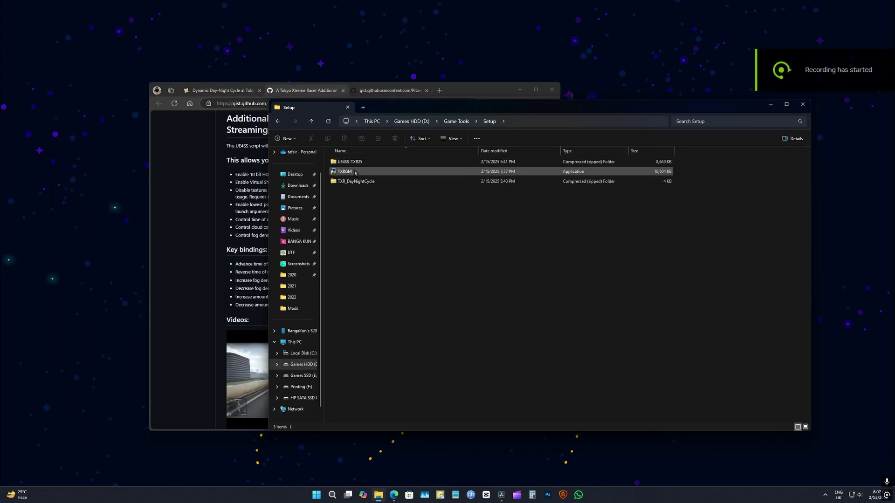
click(354, 172)
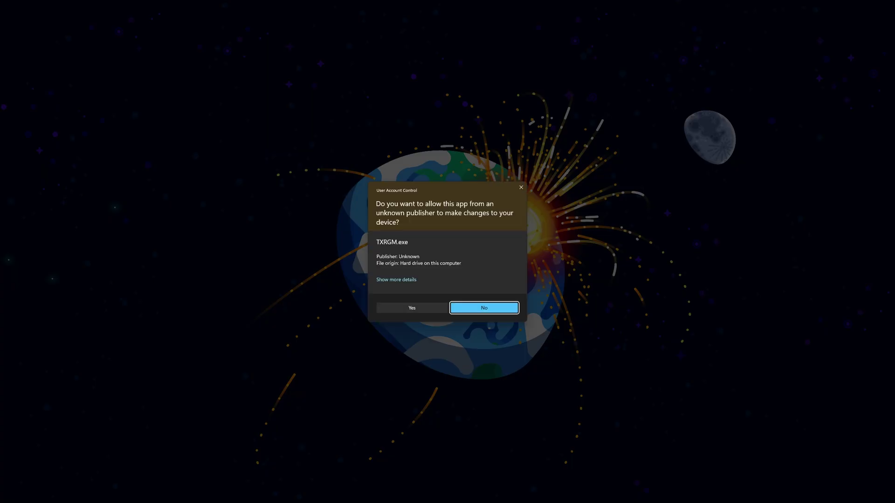
click(436, 308)
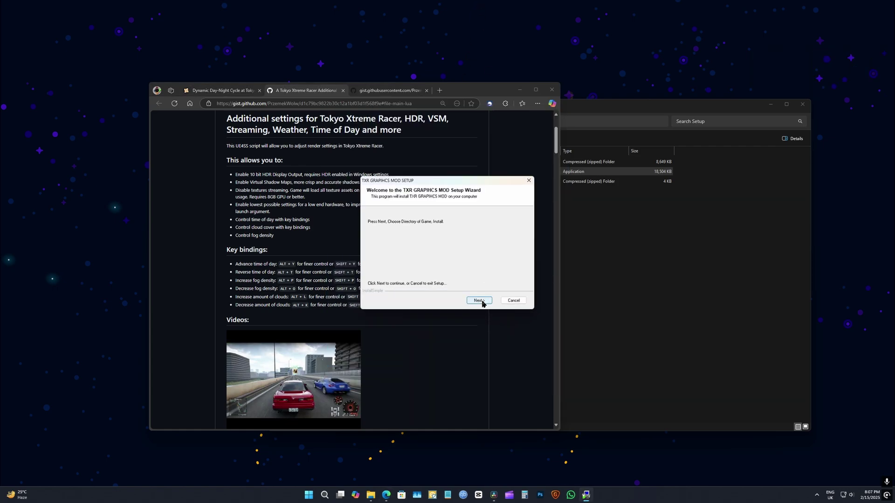
Set the mod's install destination to G:\Tokyo Xtreme Racer\TokyoXtremeRacer\Binaries.
click(481, 302)
click(480, 301)
click(510, 260)
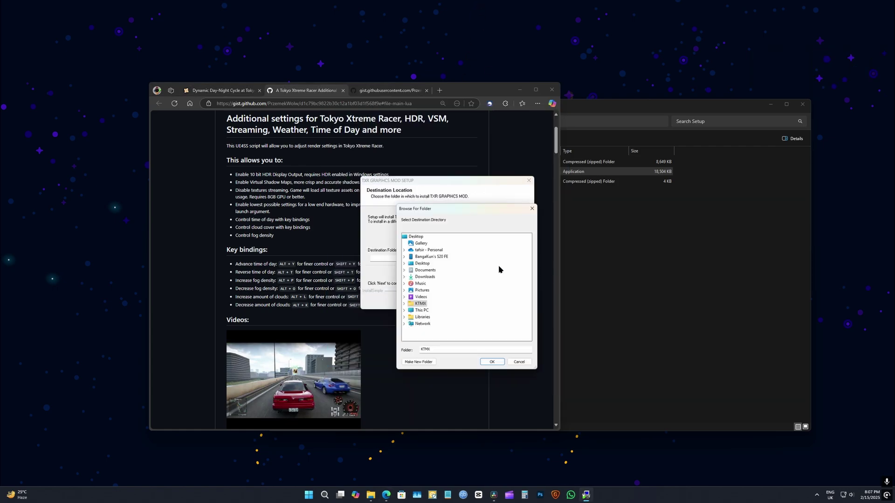
double_click(420, 305)
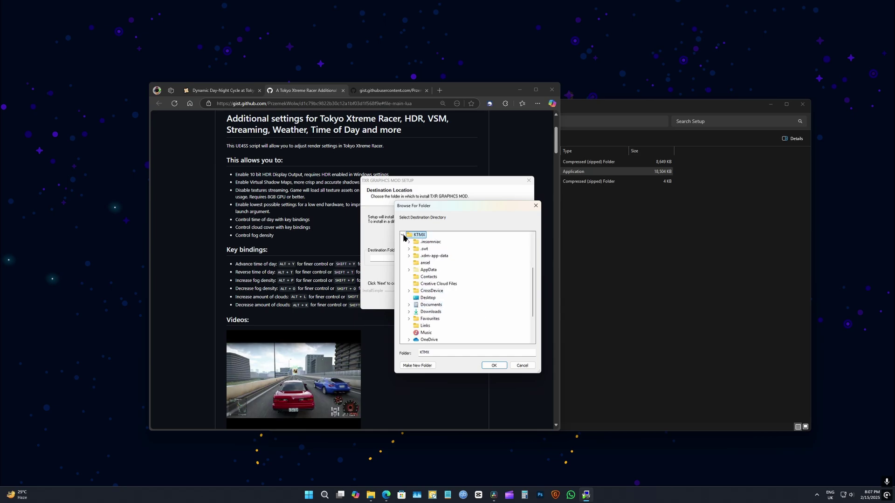
click(403, 238)
double_click(421, 291)
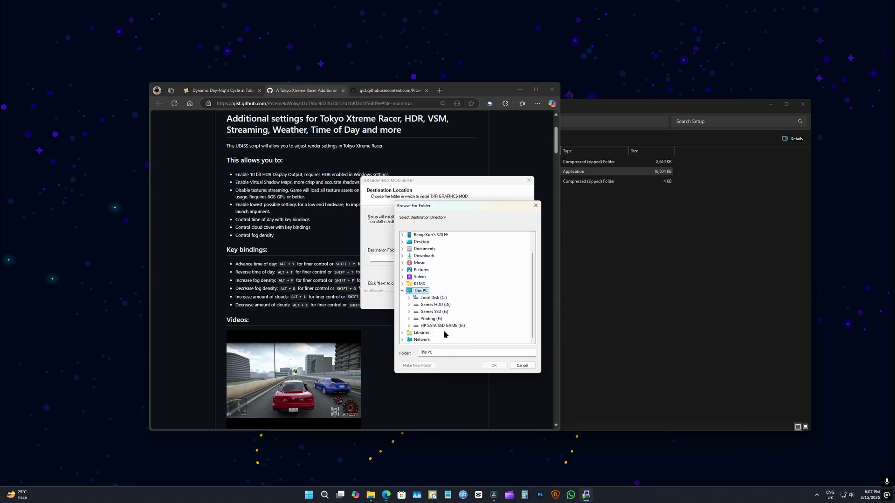
double_click(442, 325)
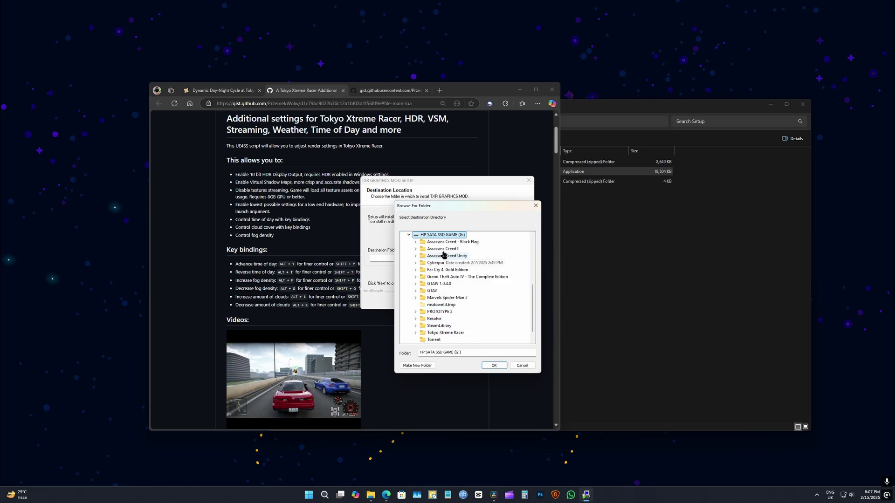
scroll(438, 320, down, 1)
double_click(442, 319)
double_click(451, 332)
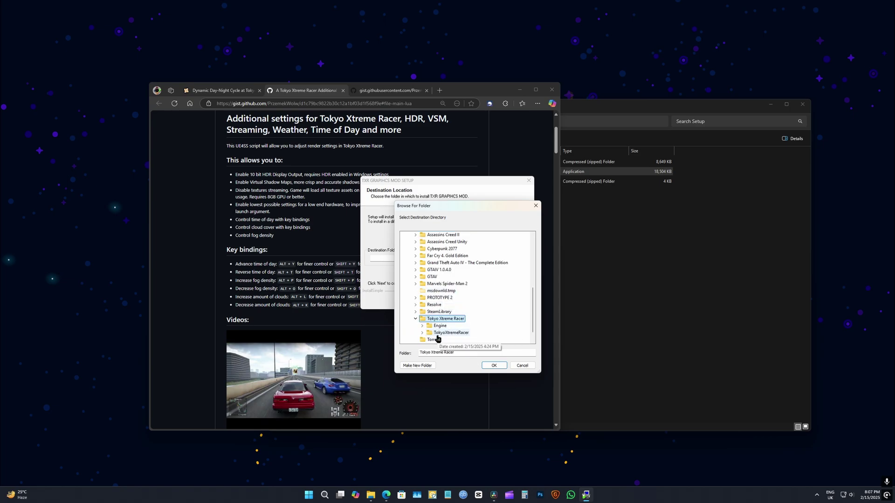
scroll(479, 332, down, 2)
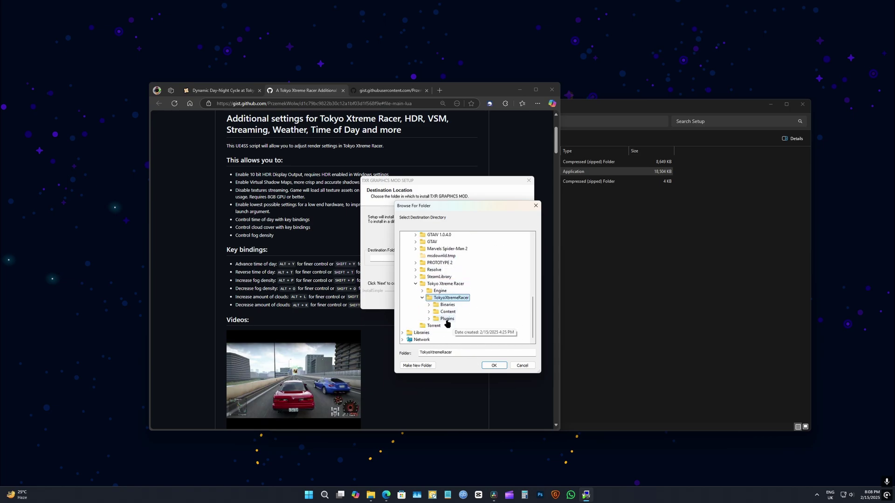
scroll(458, 321, up, 1)
double_click(459, 320)
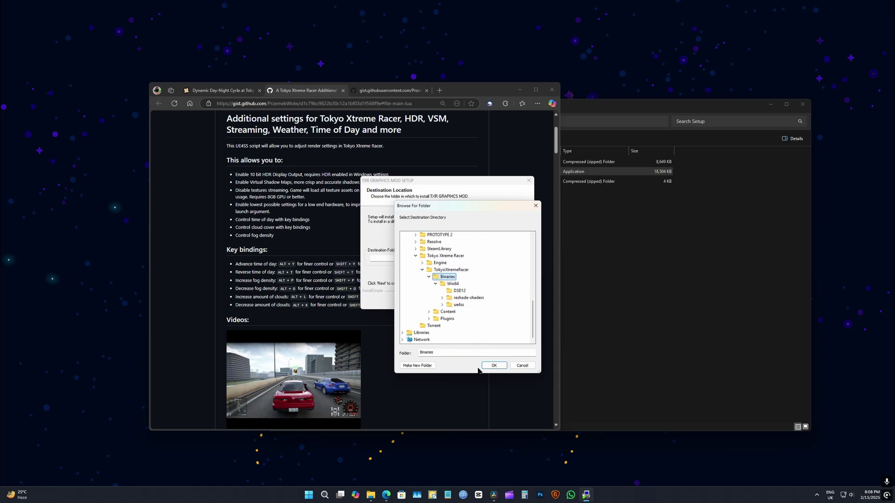
click(486, 366)
Install the TXR Graphics Mod and finish the setup wizard.
click(472, 302)
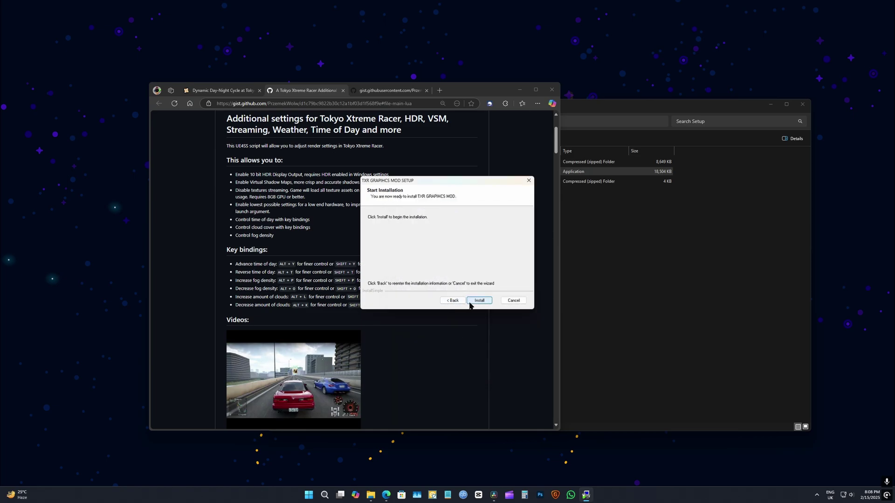
click(471, 302)
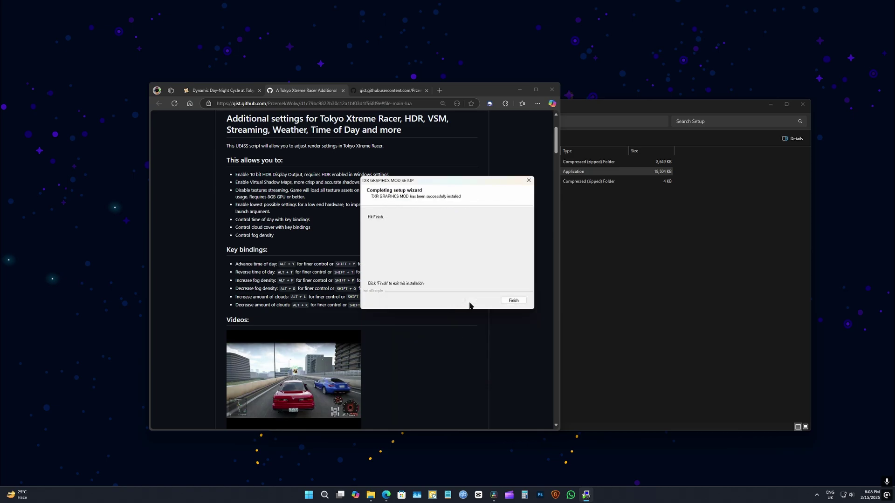
click(511, 301)
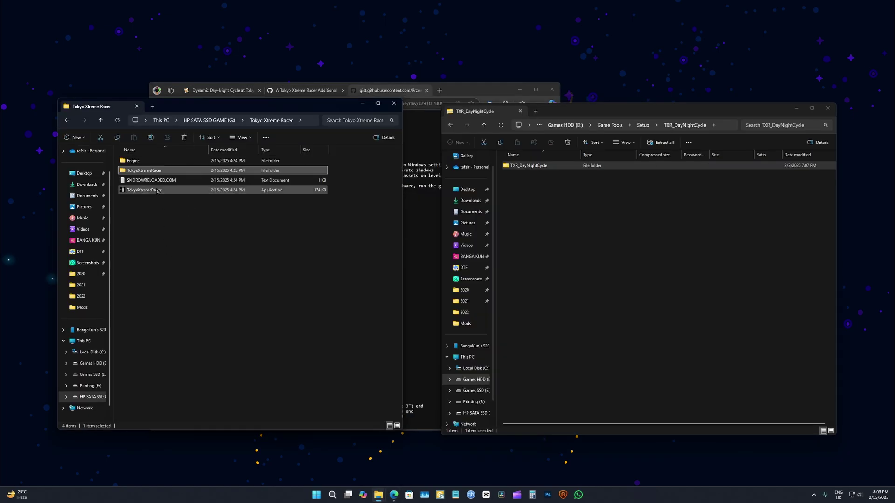
Launch the TokyoXtremeRacer application from the Tokyo Xtreme Racer folder.
click(159, 191)
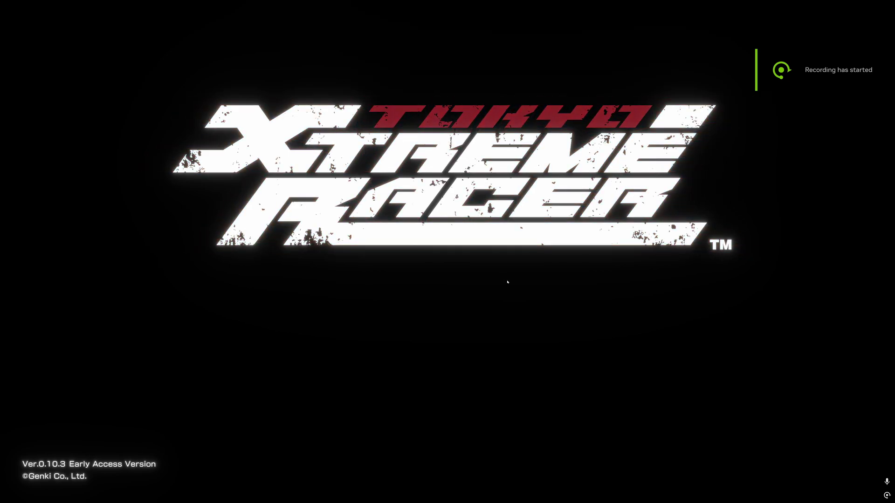
Get past the title screen, close the ReShade overlay, and continue the saved game.
key(Home)
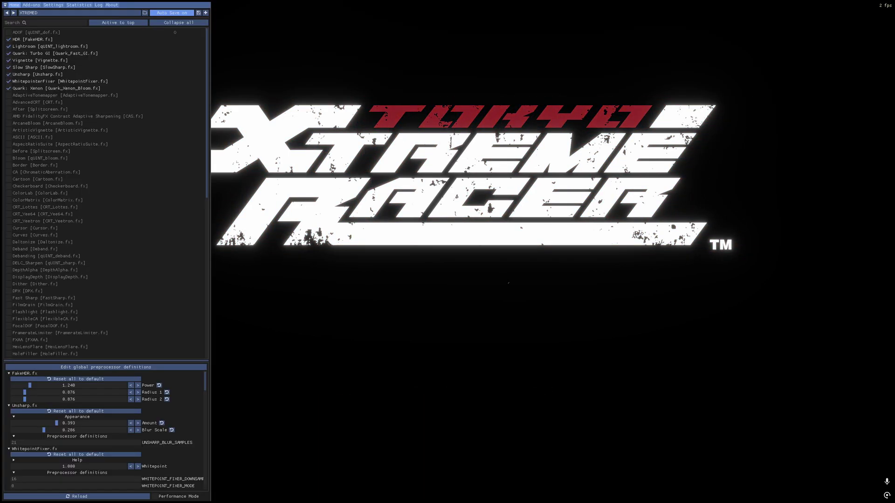
key(Home)
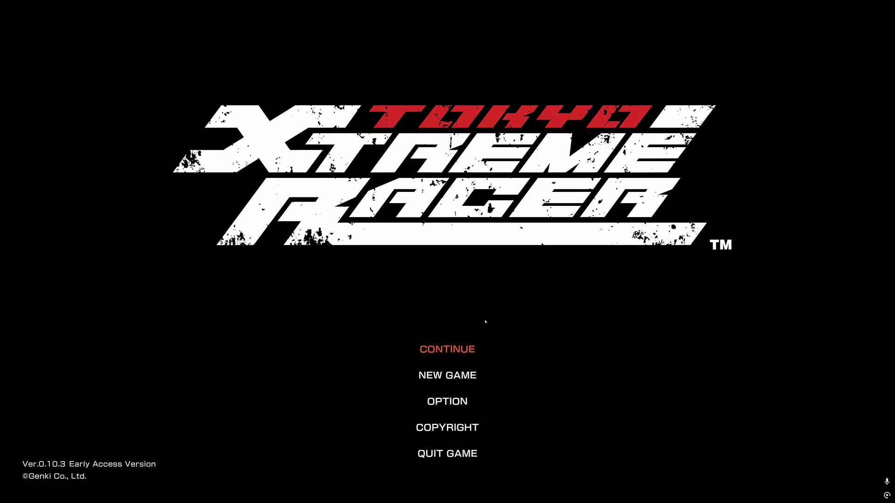
click(464, 349)
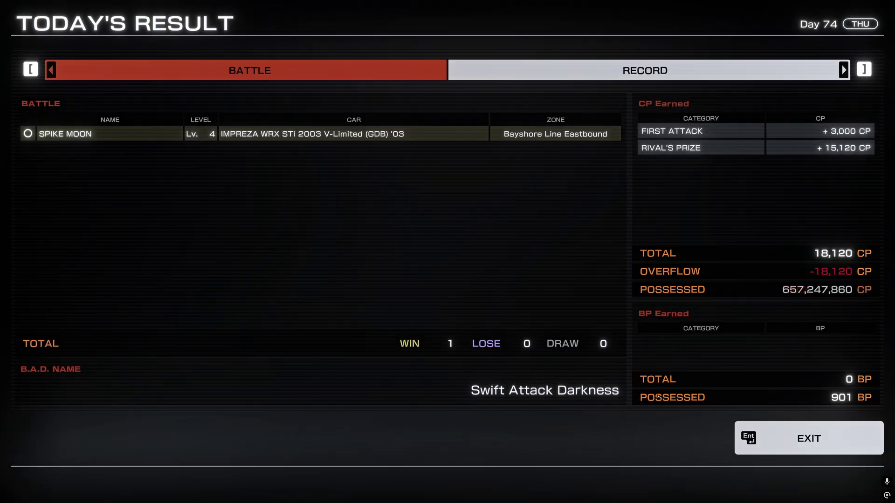
Leave Day 74's results, go from the garage to the course map, and pick Shibaura on Haneda Line Downbound.
click(783, 437)
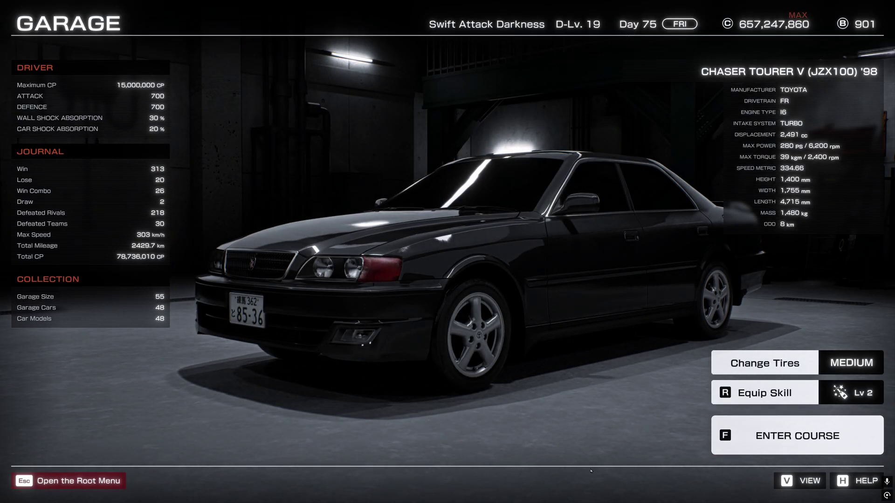
click(751, 445)
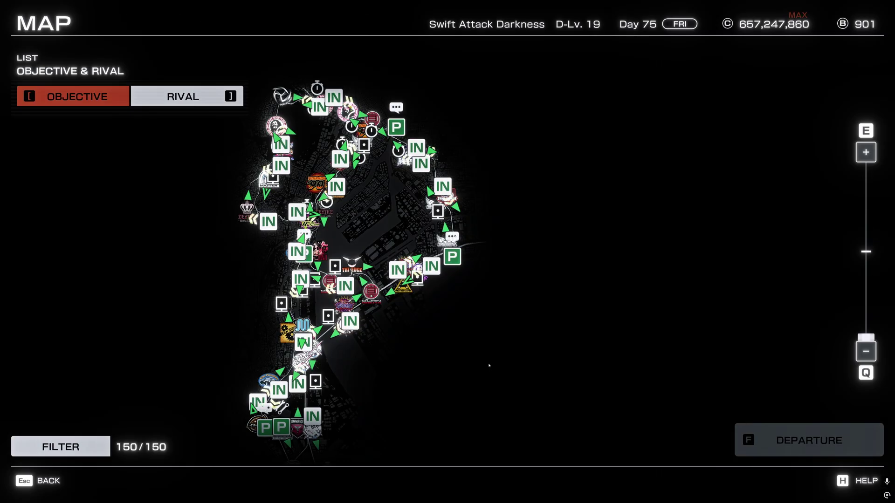
mouse_move(341, 194)
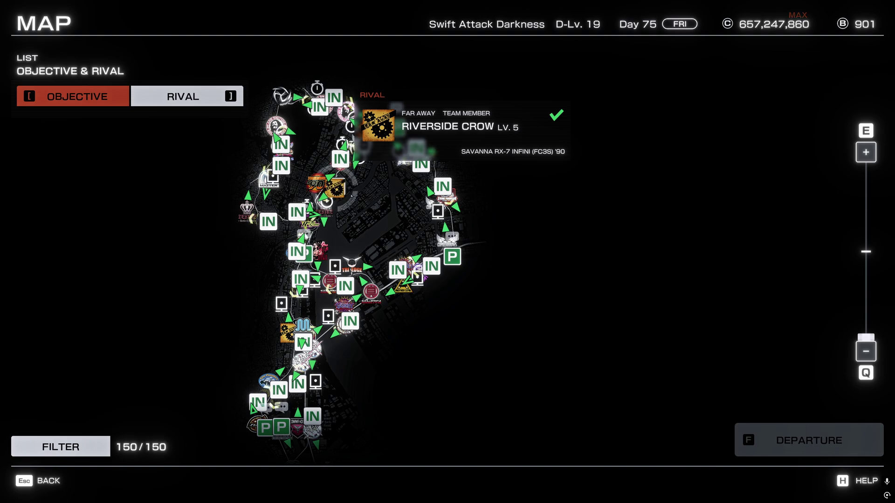
mouse_move(340, 158)
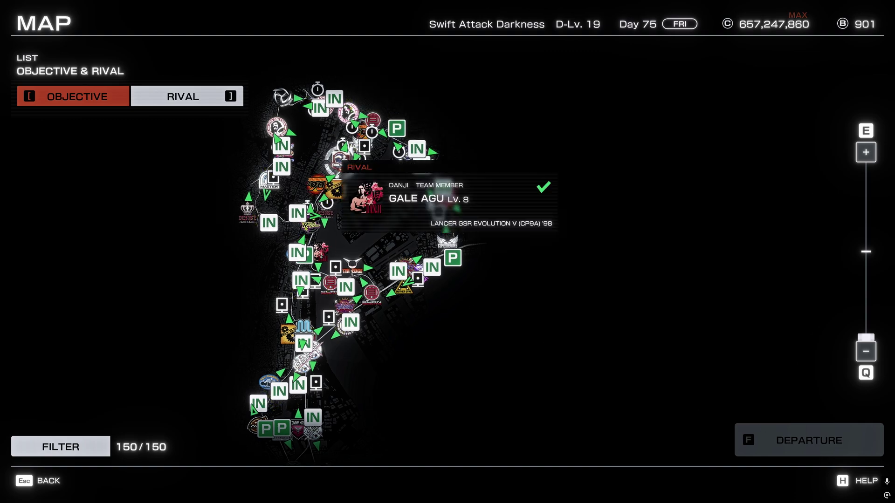
mouse_move(298, 252)
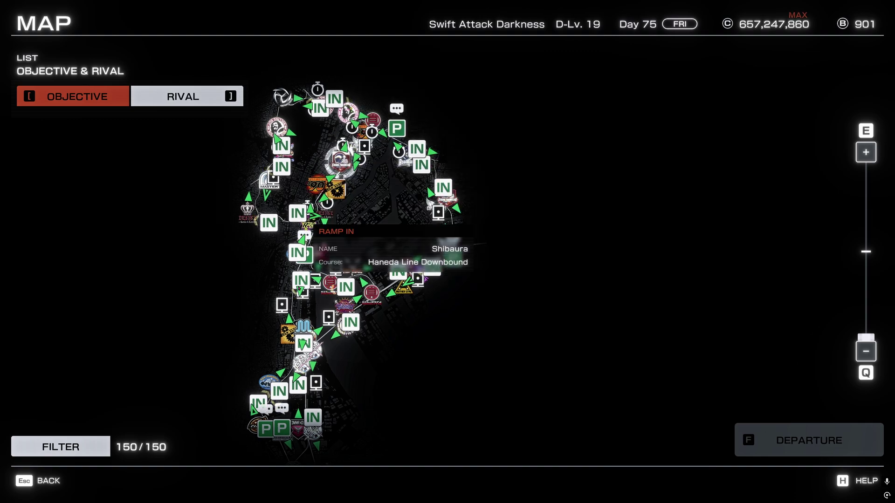
click(299, 282)
Confirm entering Haneda Line Downbound from the Shibaura ramp with OK.
click(505, 309)
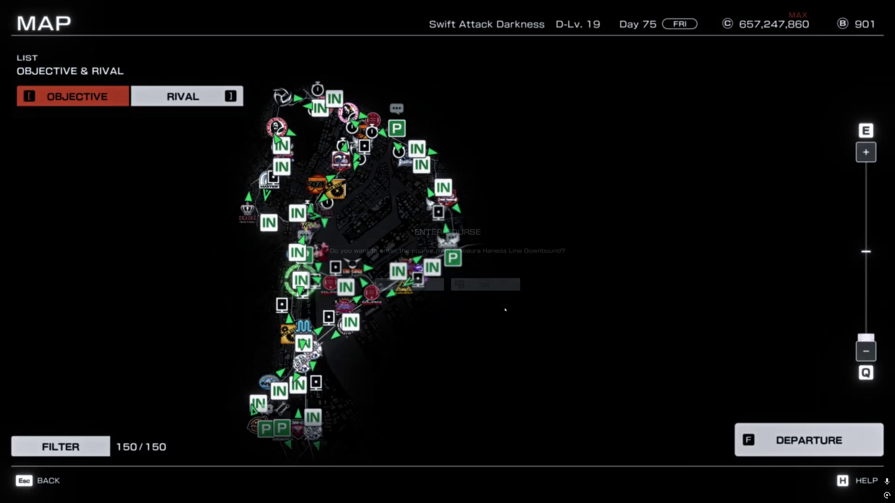